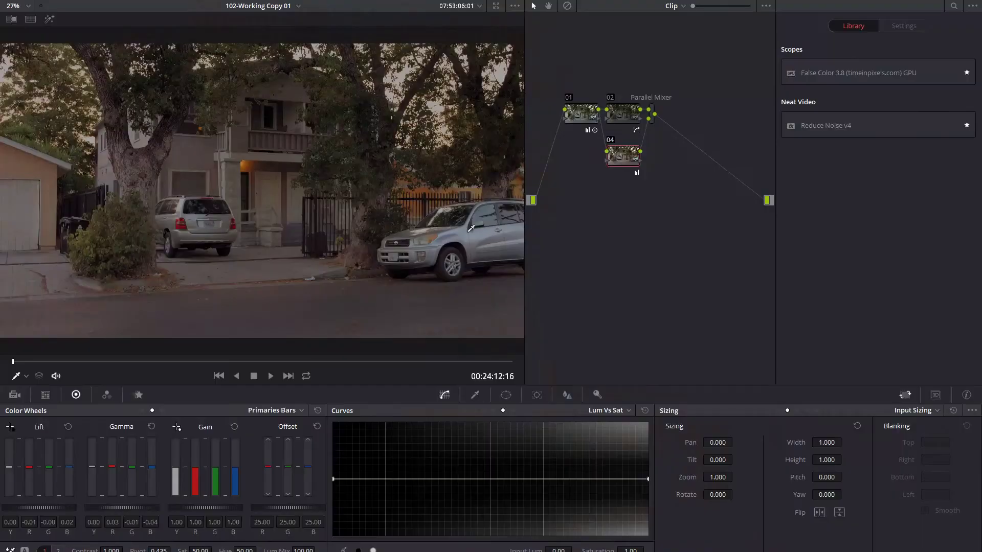
Drag the plain Text title from the Effects Library Titles onto track V2 above the snowboard clip.
left_click(351, 478)
left_click_drag(351, 478, 318, 493)
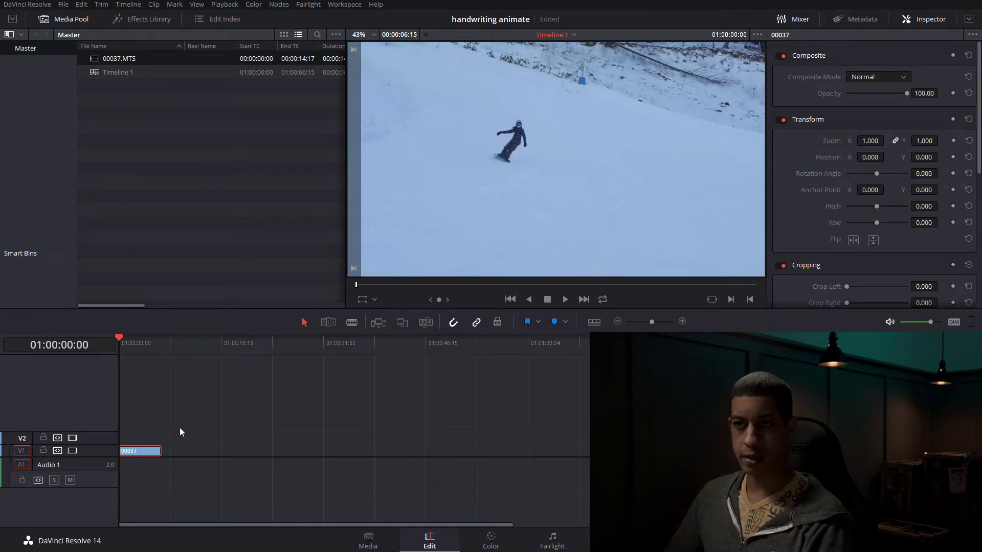
left_click(216, 23)
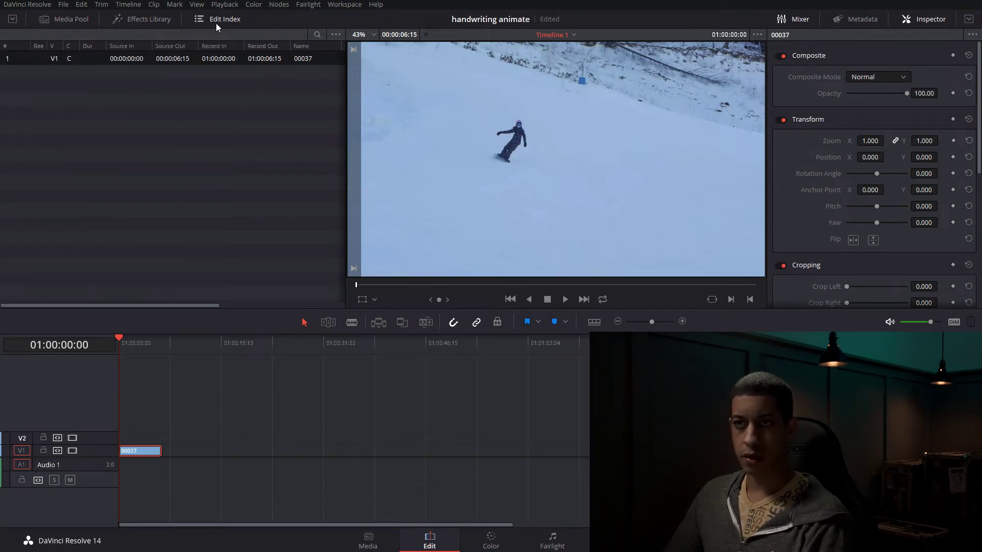
left_click(150, 18)
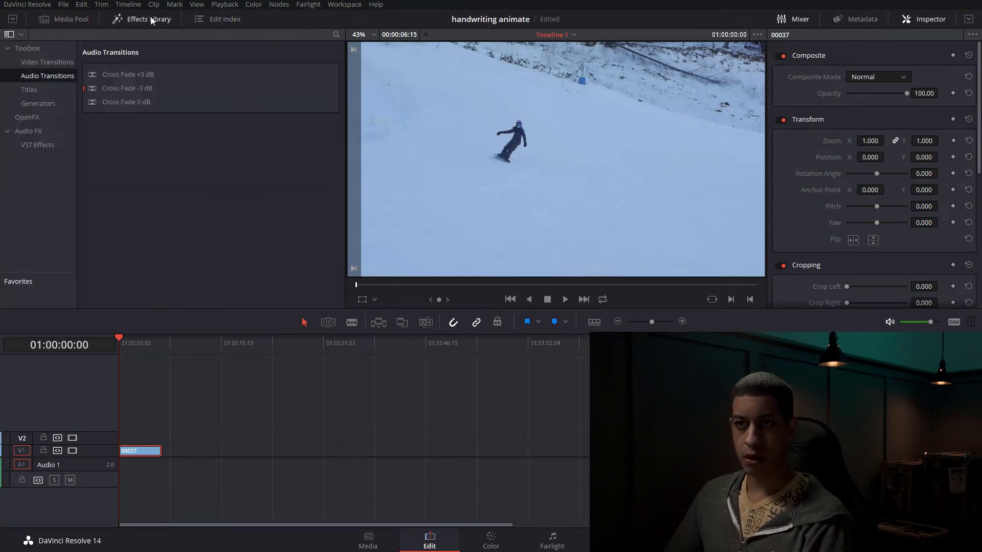
left_click(56, 91)
left_click(119, 127)
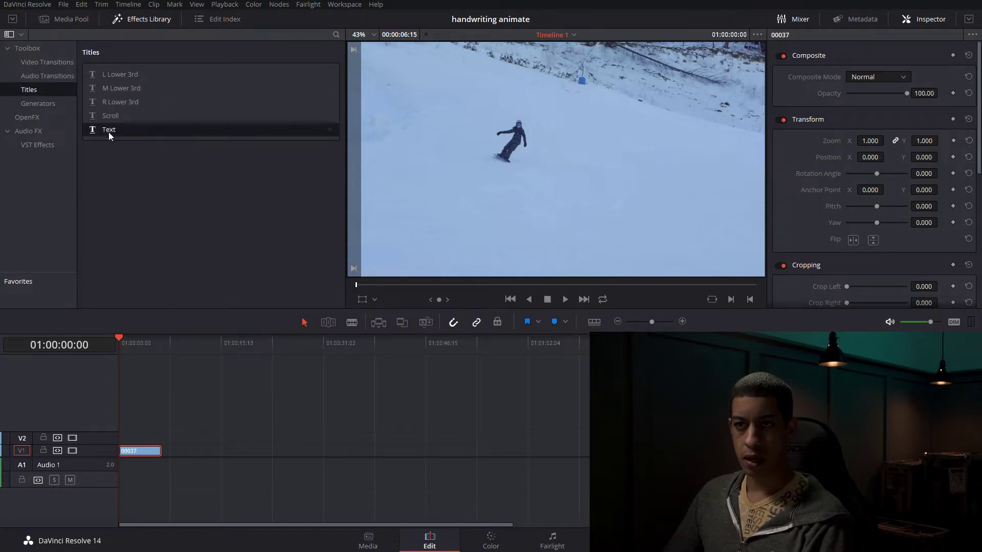
left_click_drag(108, 132, 142, 440)
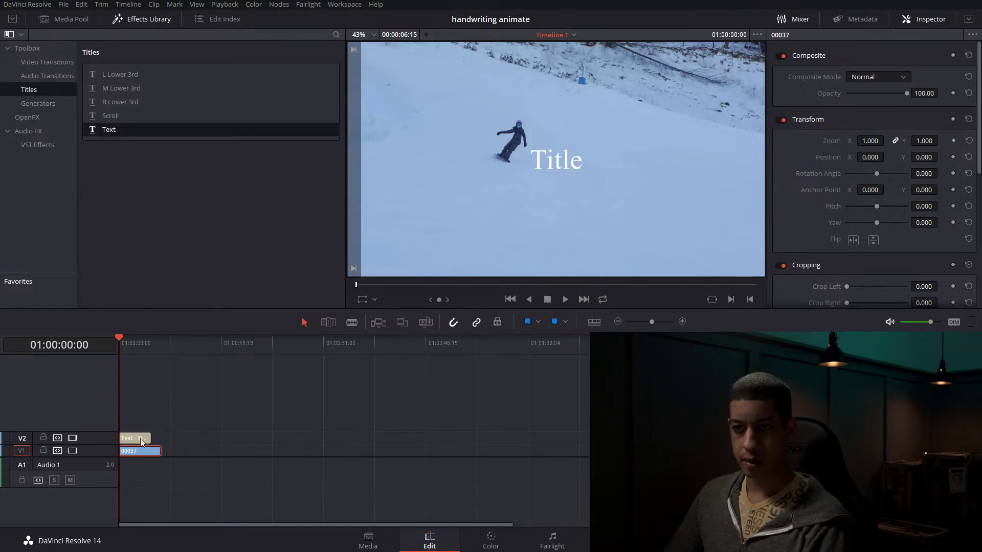
Scrub the timeline to preview the 'Title' text and toggle the Inspector panel.
left_click_drag(140, 347, 130, 344)
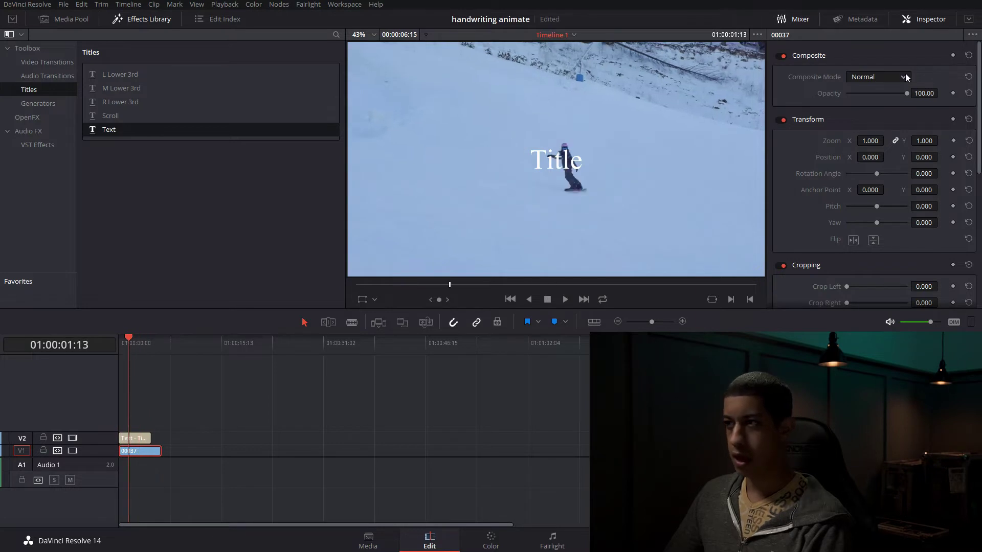
left_click(924, 19)
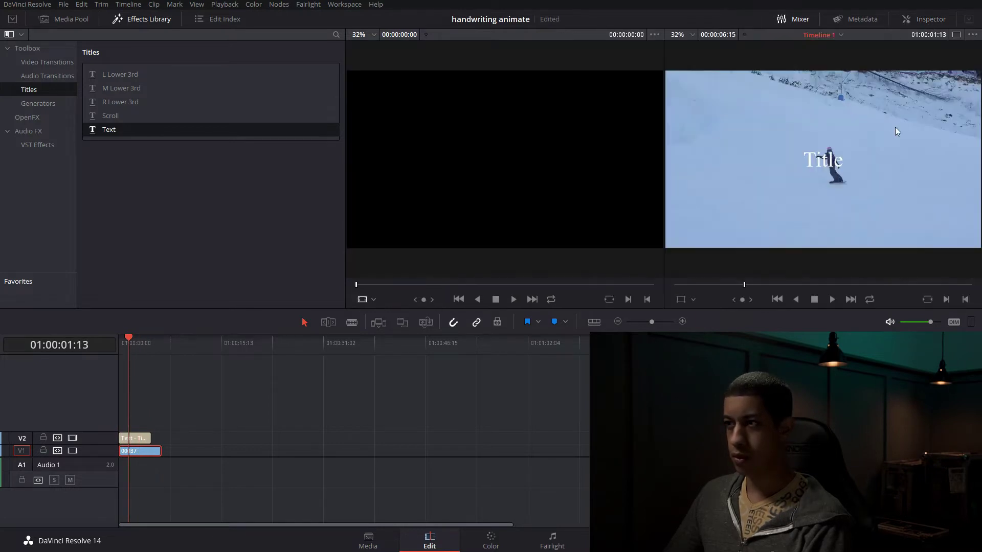
left_click(924, 24)
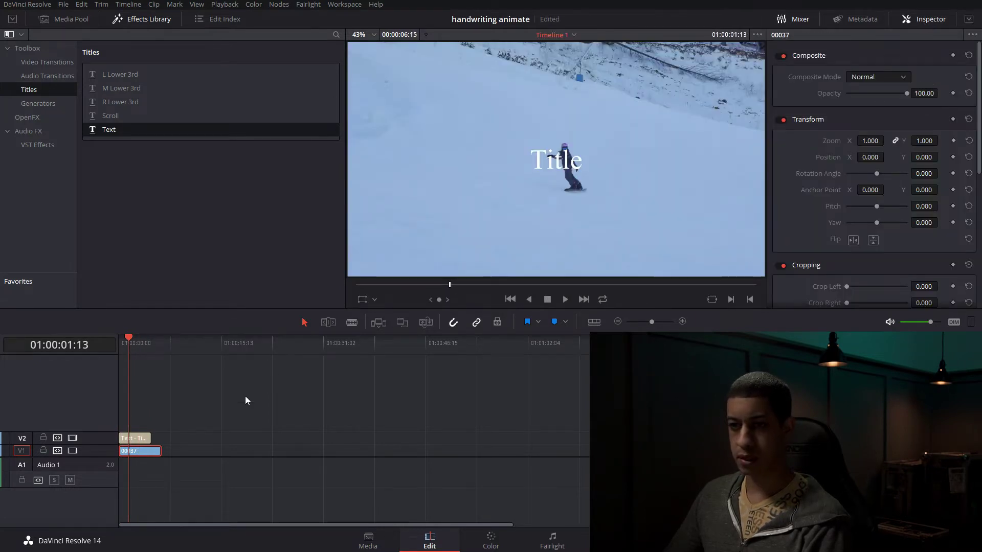
Replace the title's placeholder text with 'Jayare'.
left_click(143, 441)
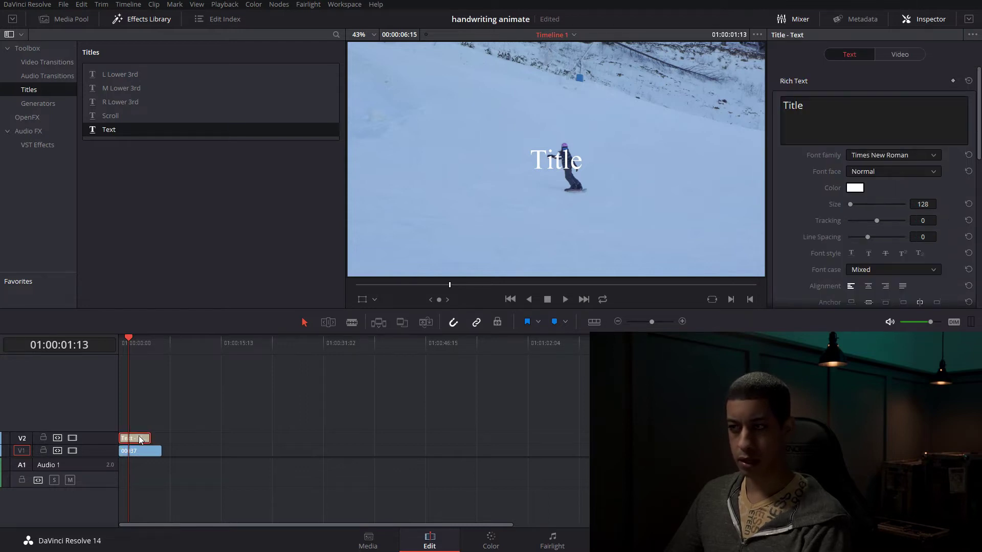
double_click(793, 105)
key("BackSpace")
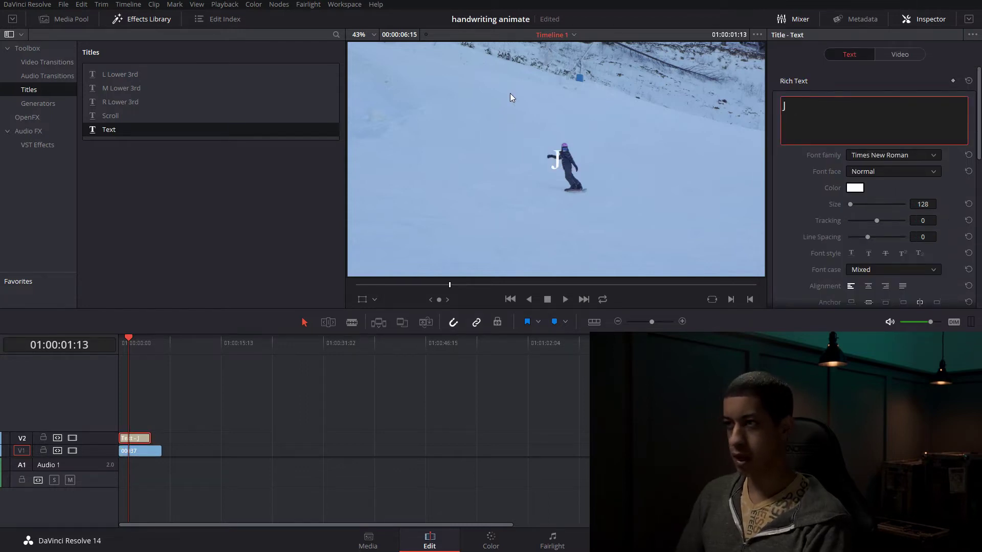
type("Jayare")
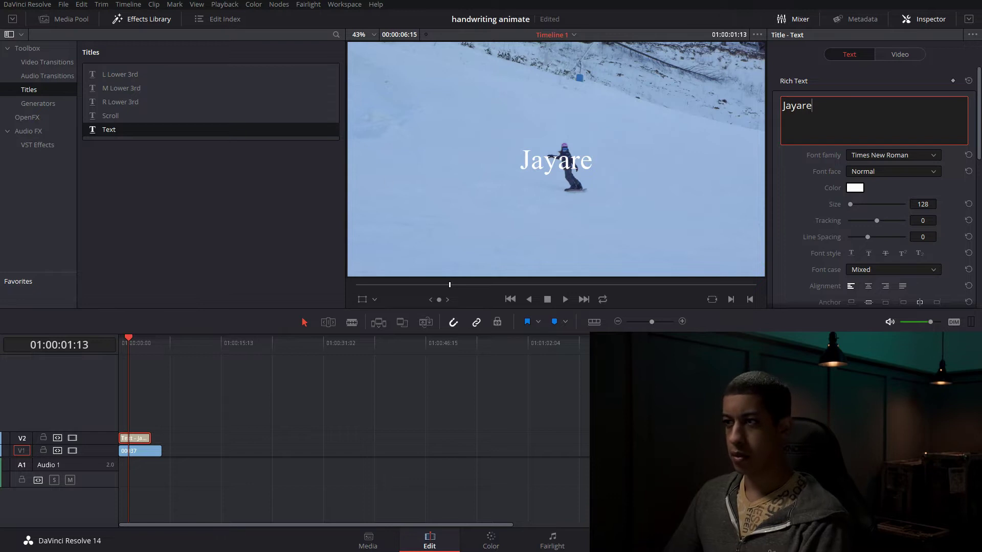
Set the font to Mulder's handwriting at size 411 with tracking 11.
left_click(922, 156)
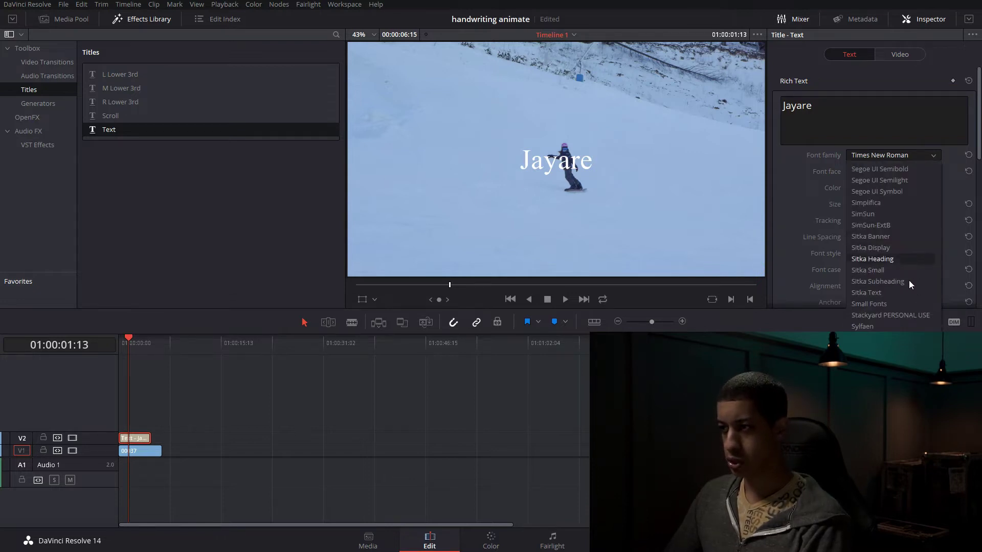
scroll(893, 248, "up", 5)
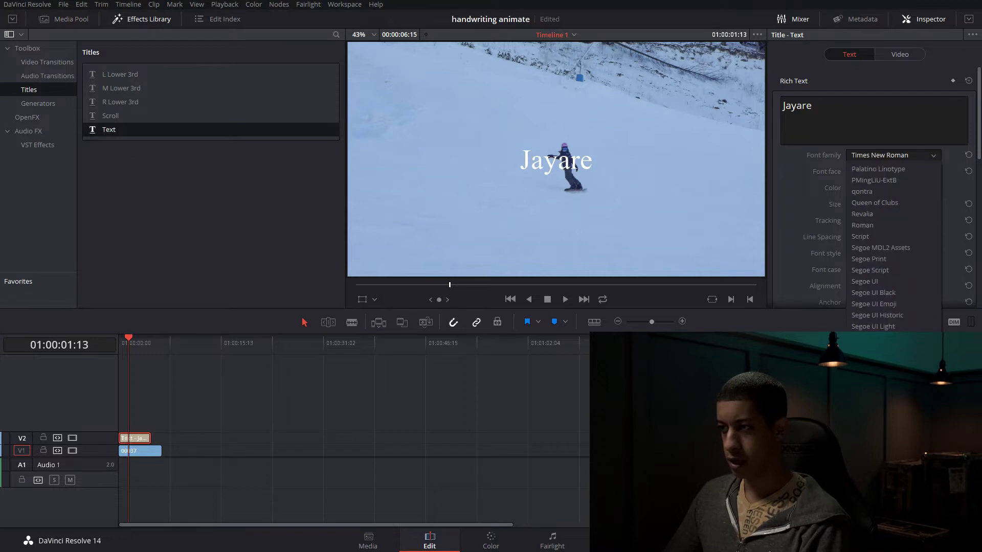
scroll(894, 230, "up", 2)
left_click(864, 204)
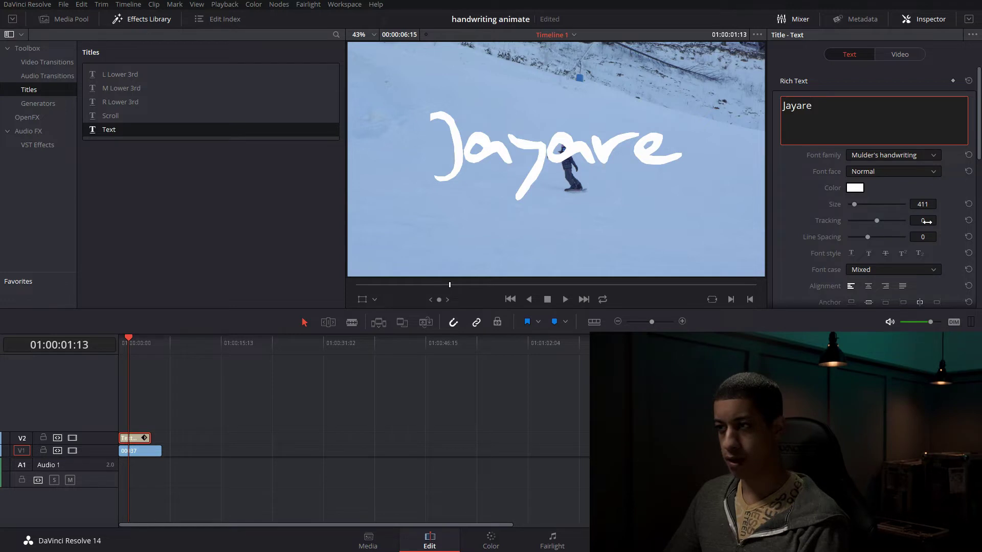
left_click_drag(927, 221, 941, 221)
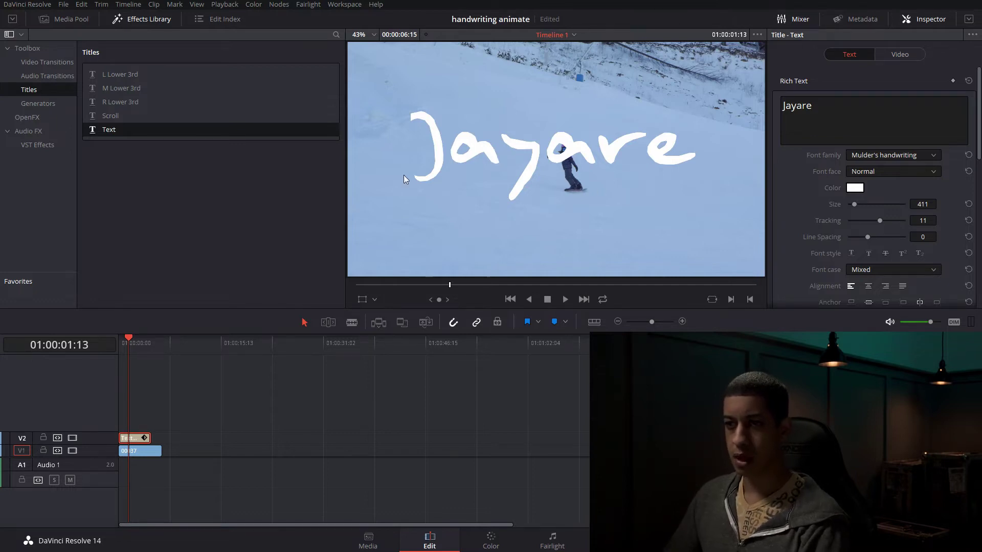
left_click(203, 432)
Reselect the Jayare title clip and undo a trial lengthening of it.
left_click(132, 438)
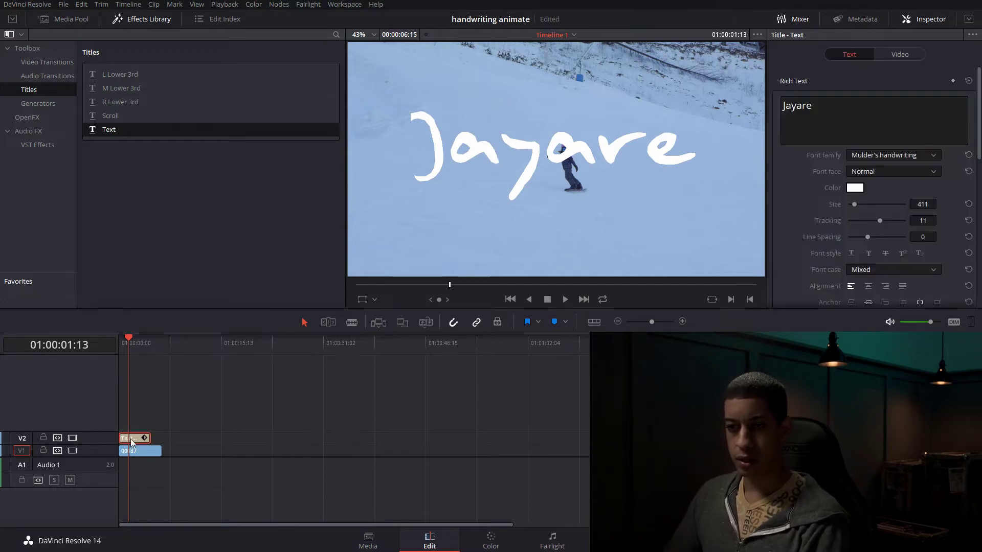
left_click(491, 543)
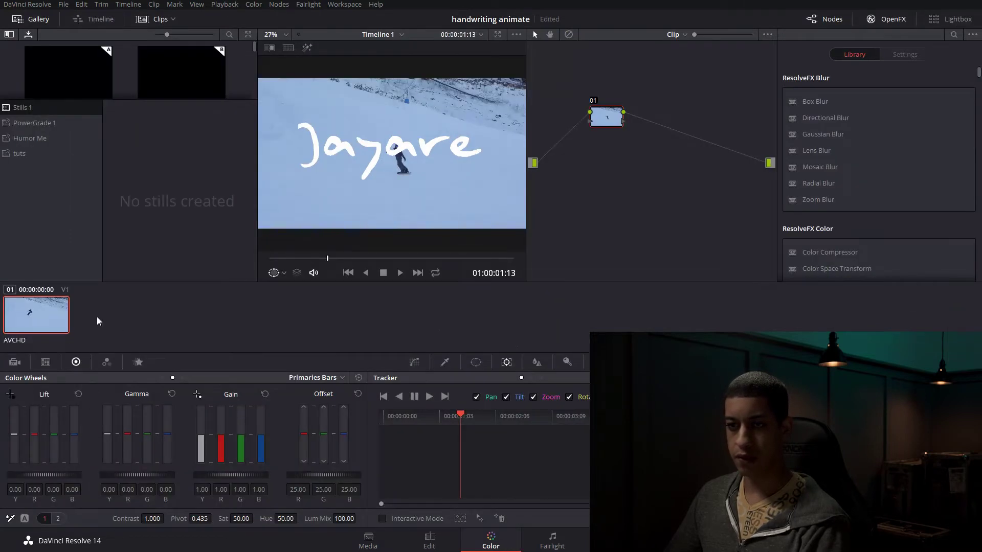
left_click(429, 540)
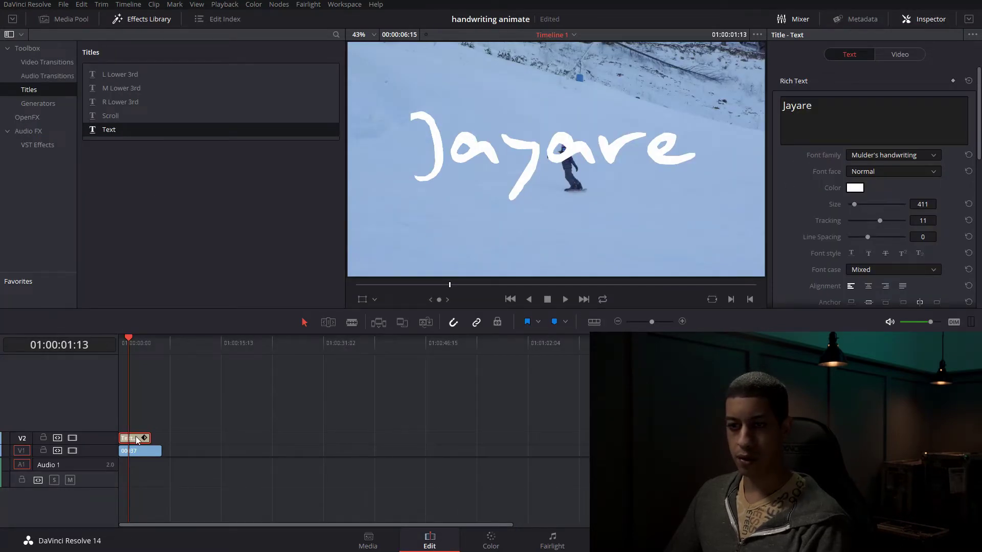
right_click(137, 439)
left_click(195, 446)
left_click_drag(150, 438, 169, 437)
key("ctrl+z")
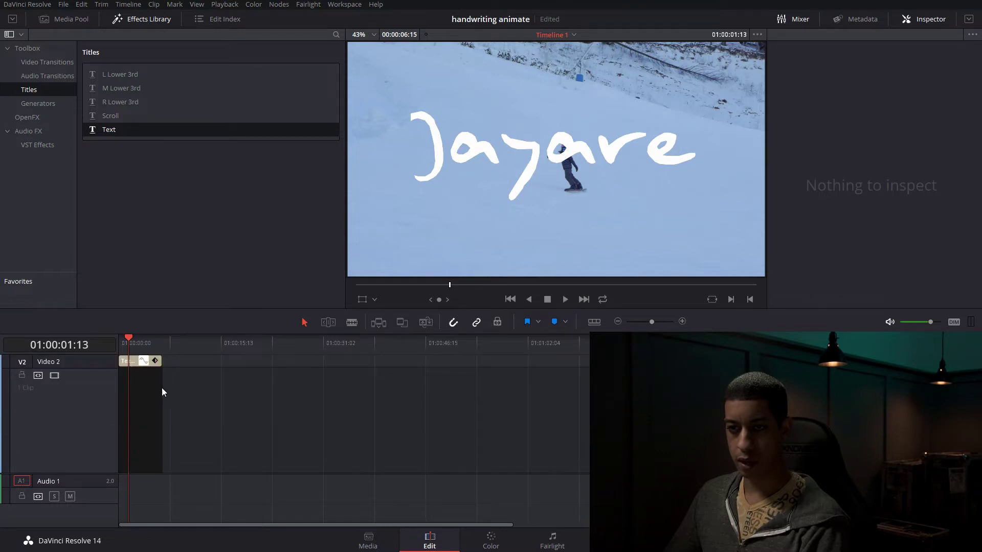
key("ctrl+shift+z")
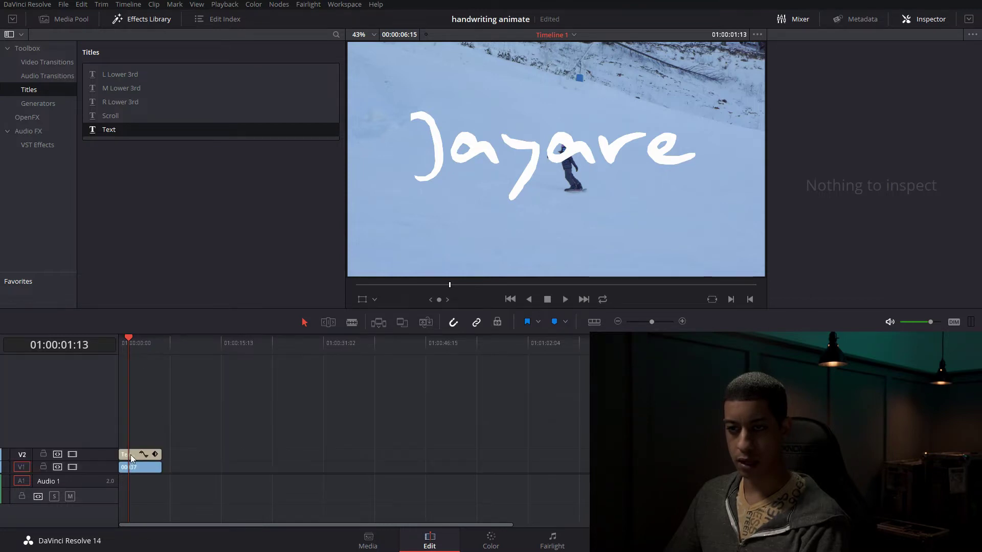
Create Compound Clip 1 from the Jayare title clip.
right_click(136, 457)
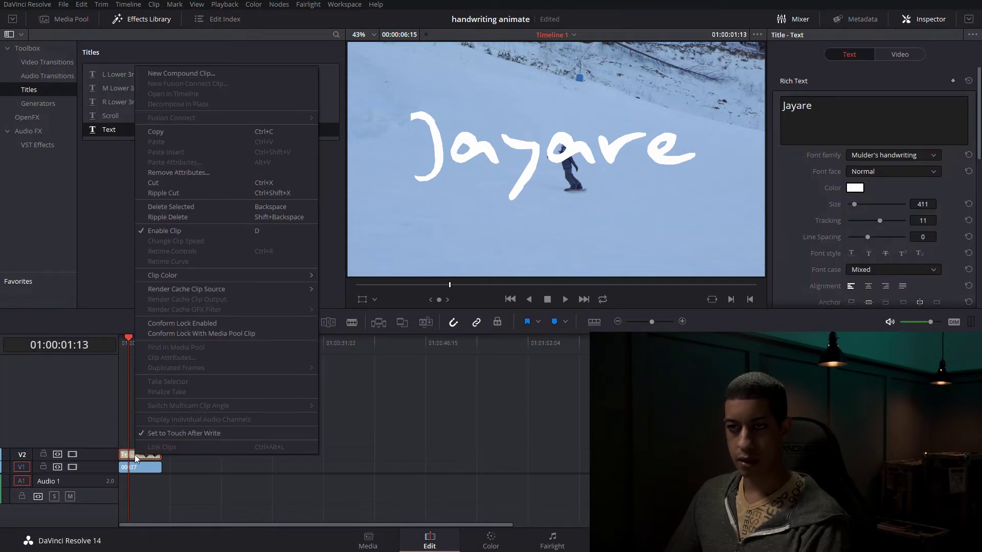
left_click(219, 73)
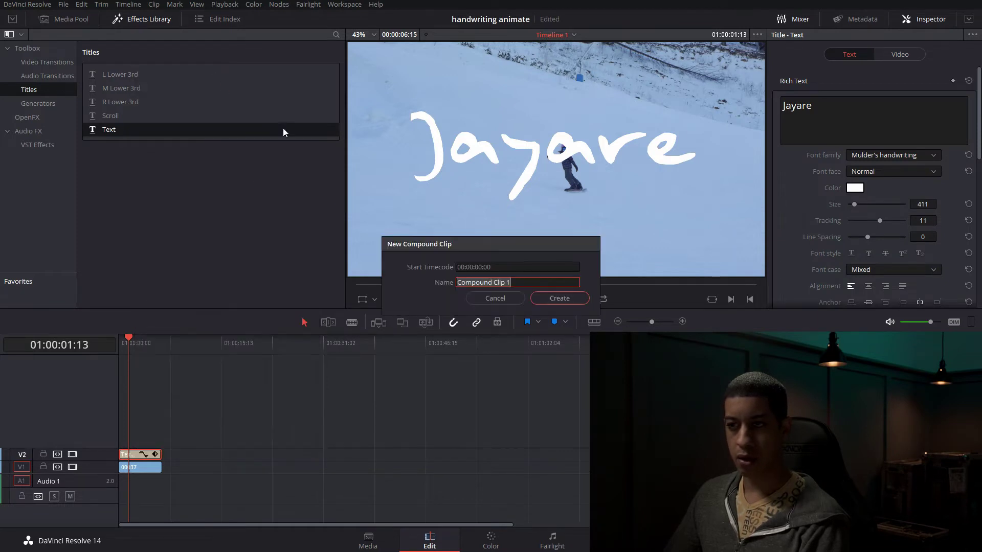
left_click(574, 301)
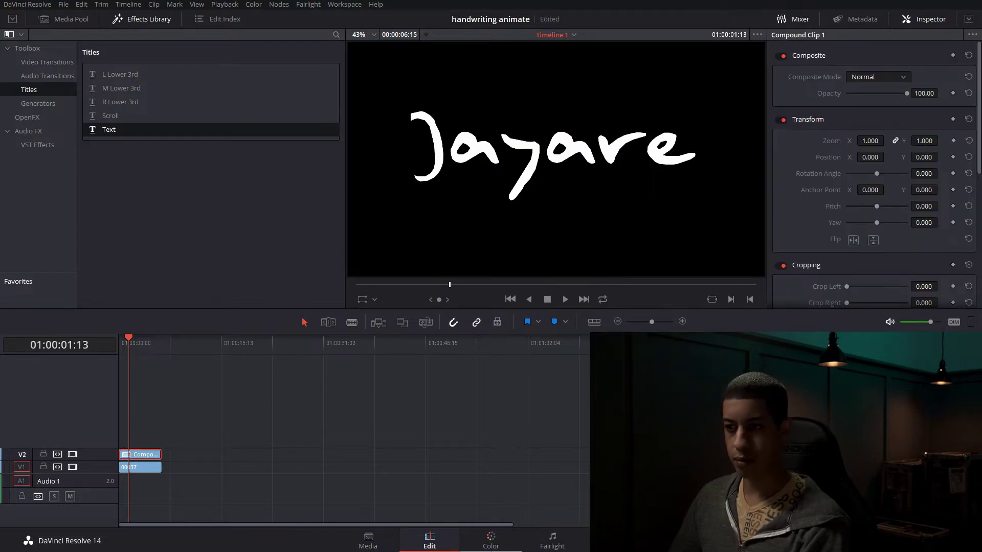
left_click(520, 546)
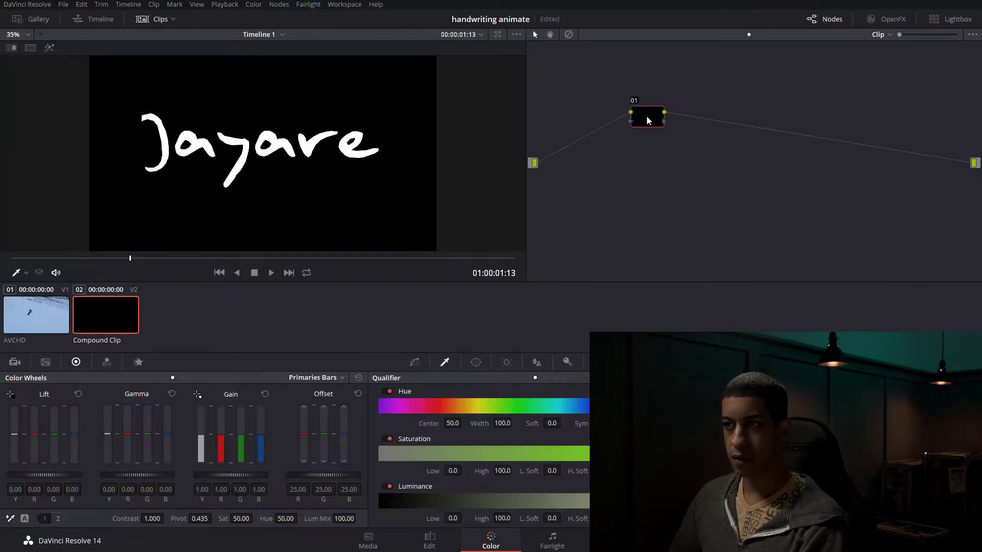
Add an alpha output to the node graph and connect node 01's key output to it.
left_click_drag(648, 119, 604, 135)
right_click(722, 192)
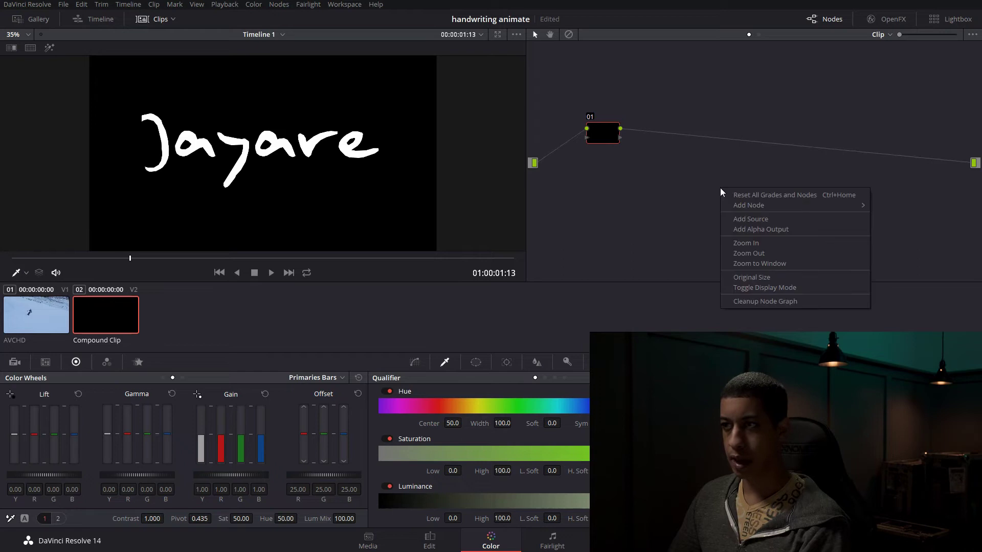
left_click(794, 234)
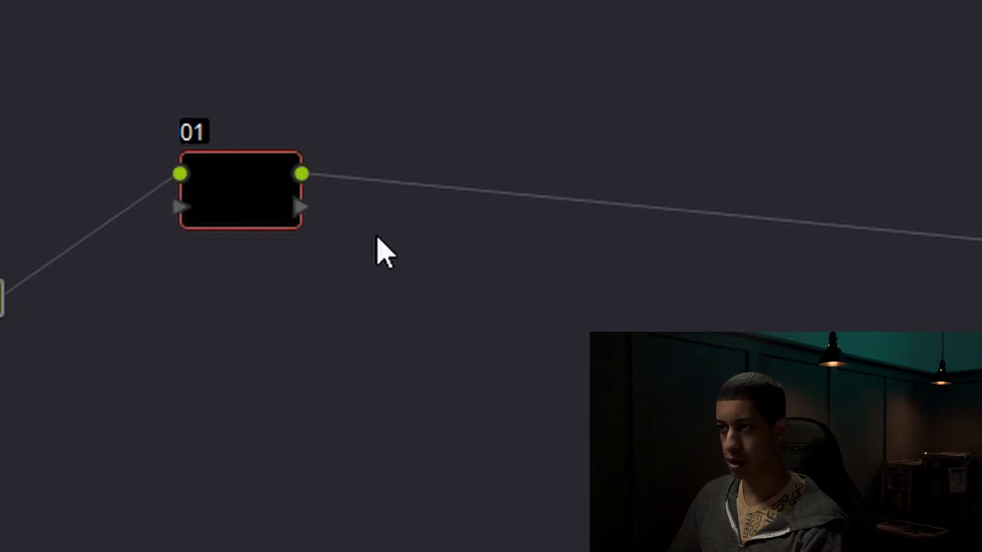
left_click_drag(298, 209, 981, 337)
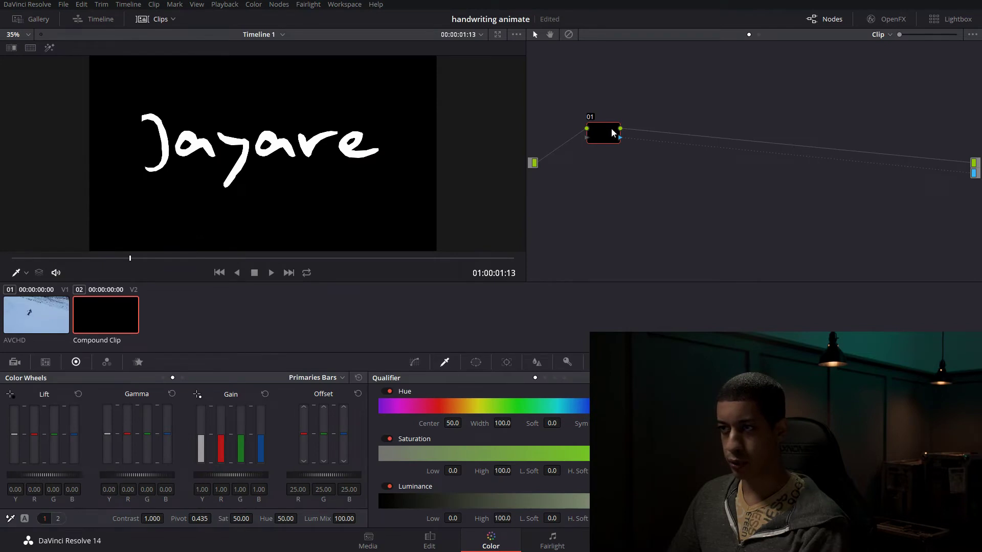
left_click_drag(613, 134, 607, 145)
Qualify on luminance only, with Hue and Saturation off and Luminance Low raised to about 56.
left_click(387, 391)
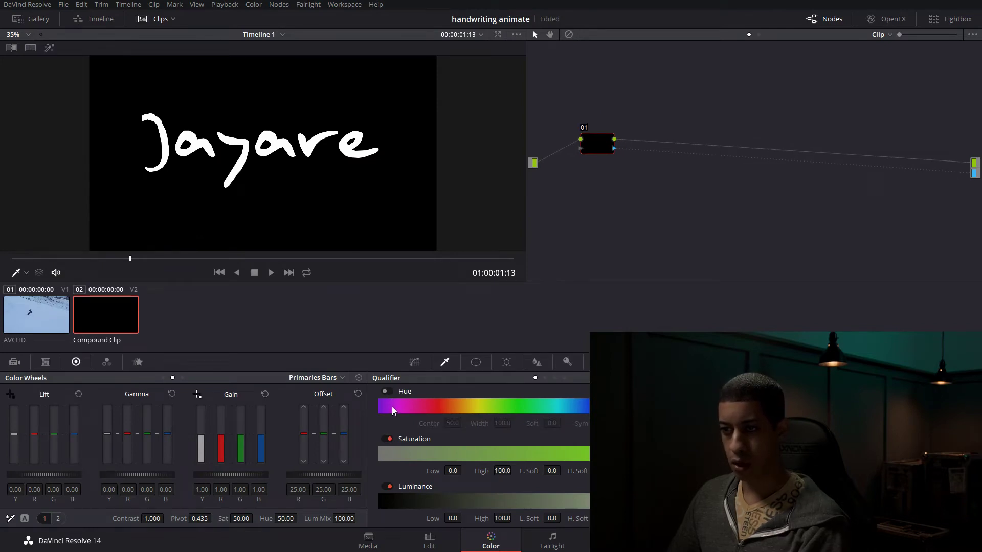
left_click(388, 440)
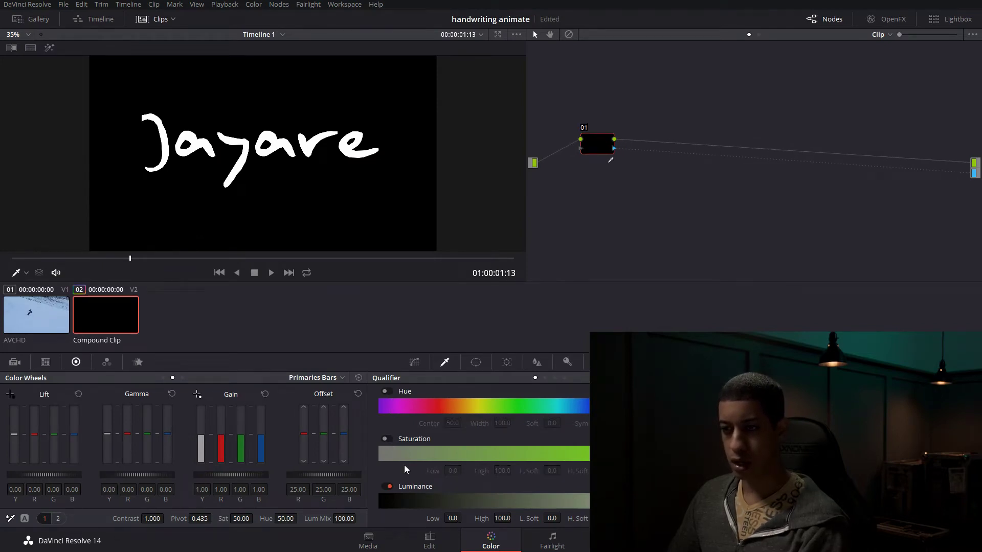
left_click_drag(455, 519, 464, 518)
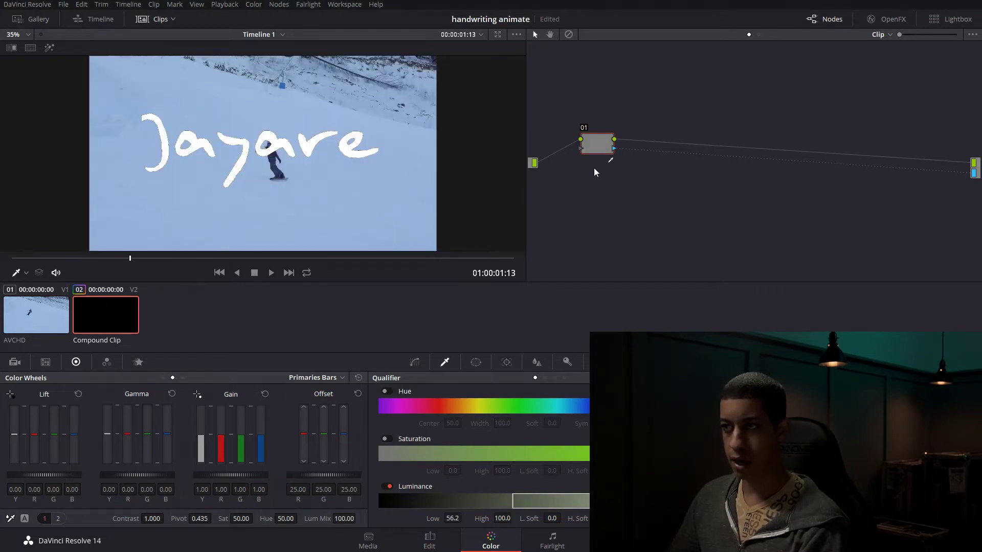
left_click_drag(593, 143, 589, 167)
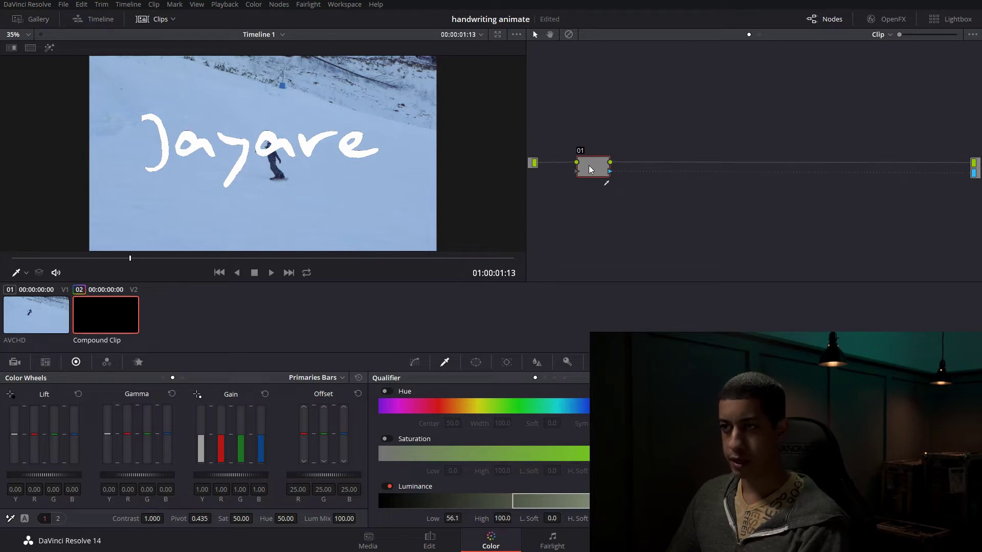
Add two serial nodes after node 01 plus a Key Mixer node below them.
key("alt+s")
key("alt+s")
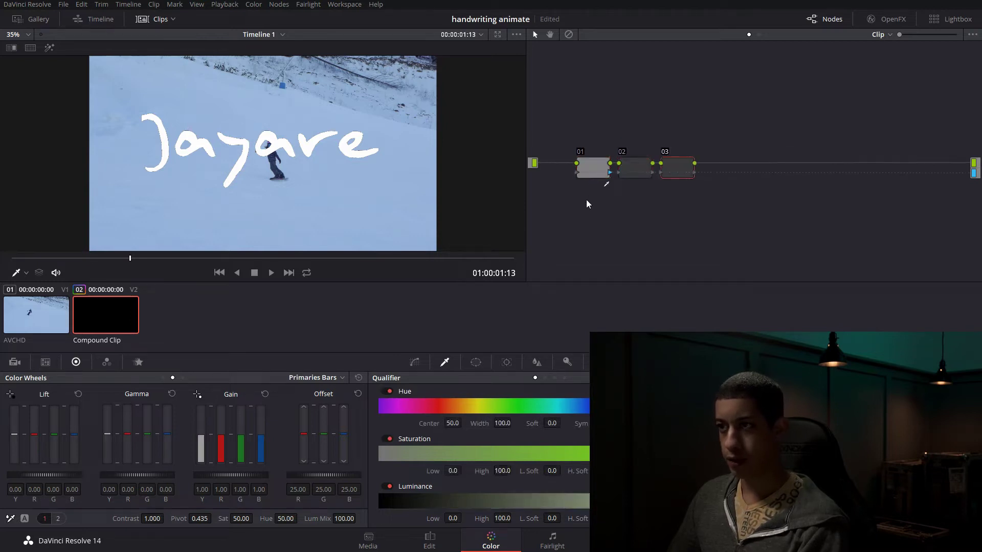
left_click_drag(636, 170, 619, 141)
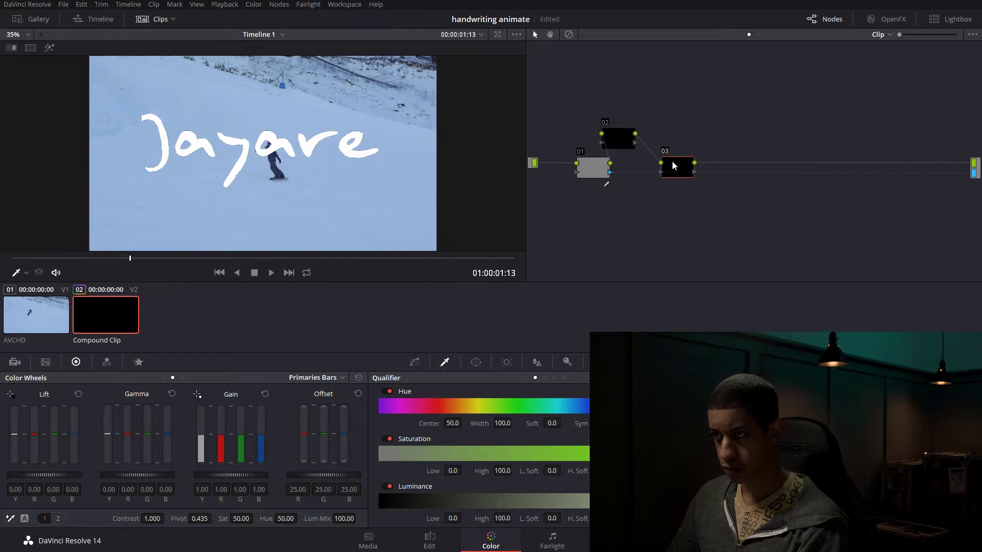
left_click_drag(673, 169, 673, 88)
left_click_drag(615, 143, 630, 145)
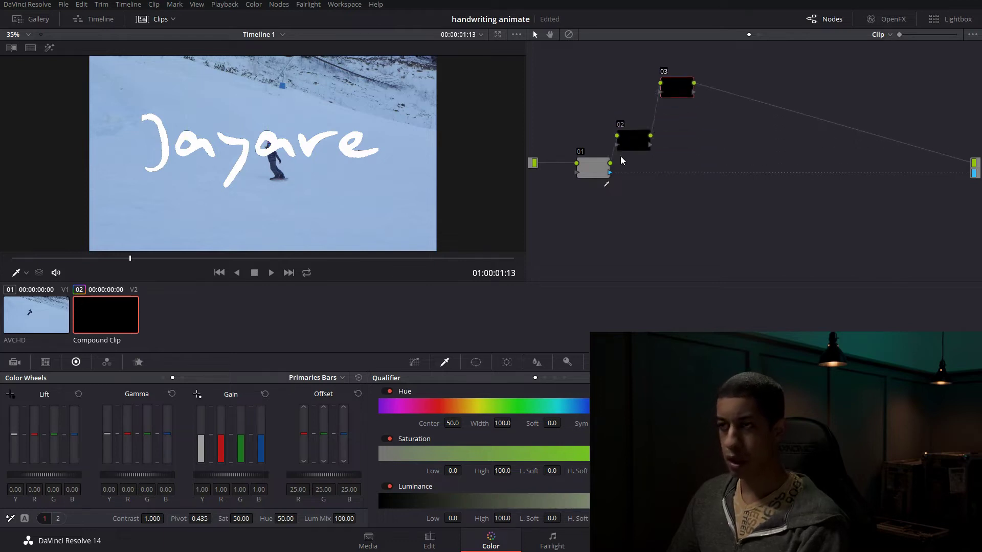
right_click(726, 165)
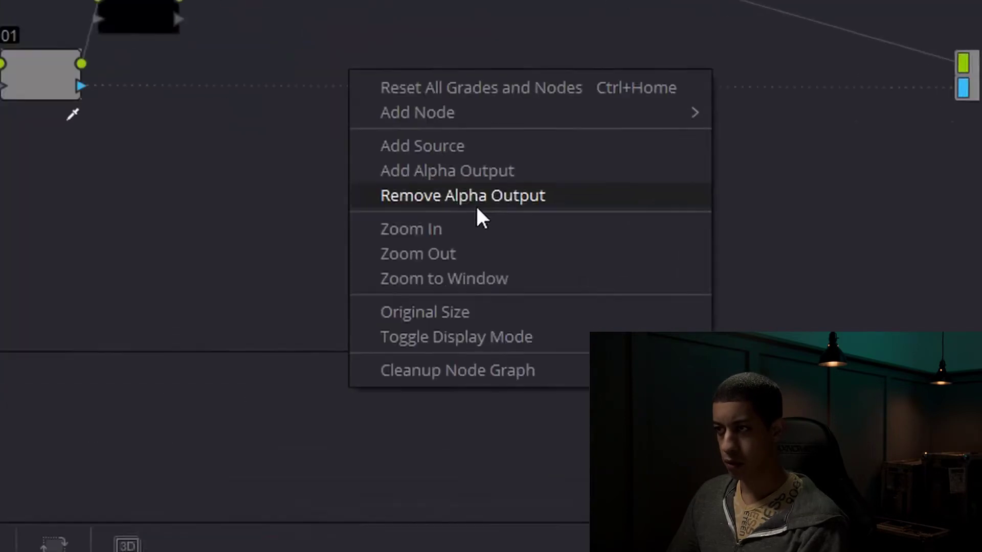
mouse_move(824, 183)
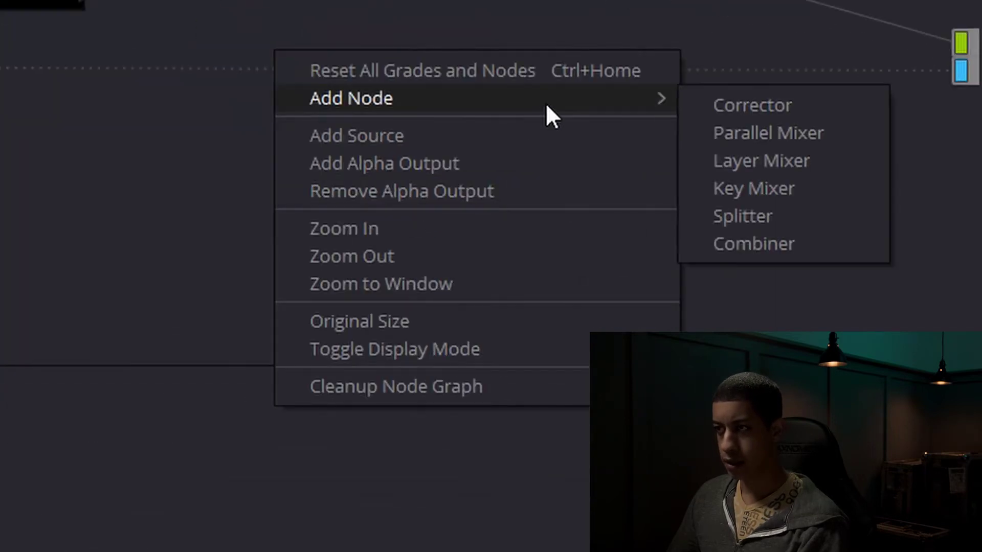
left_click(828, 189)
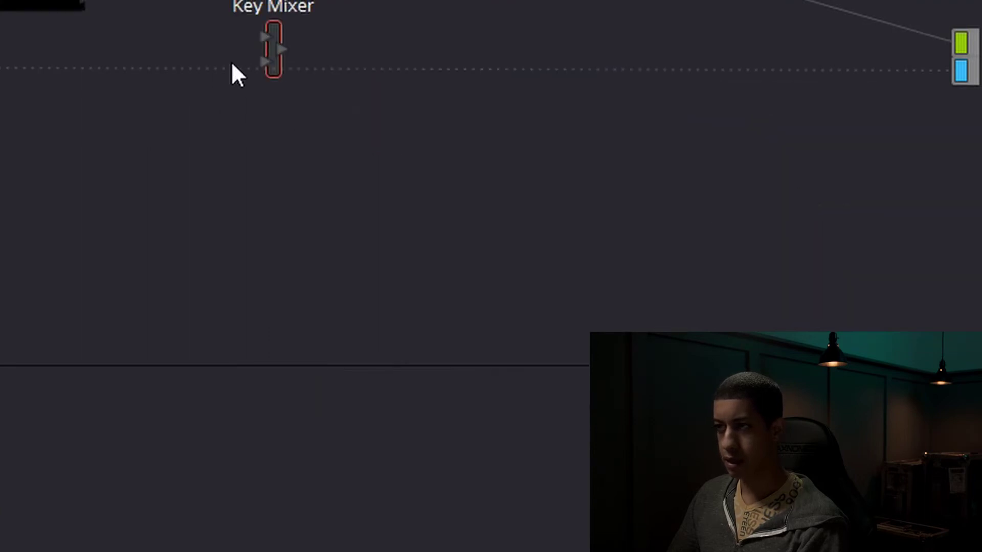
left_click_drag(271, 53, 340, 131)
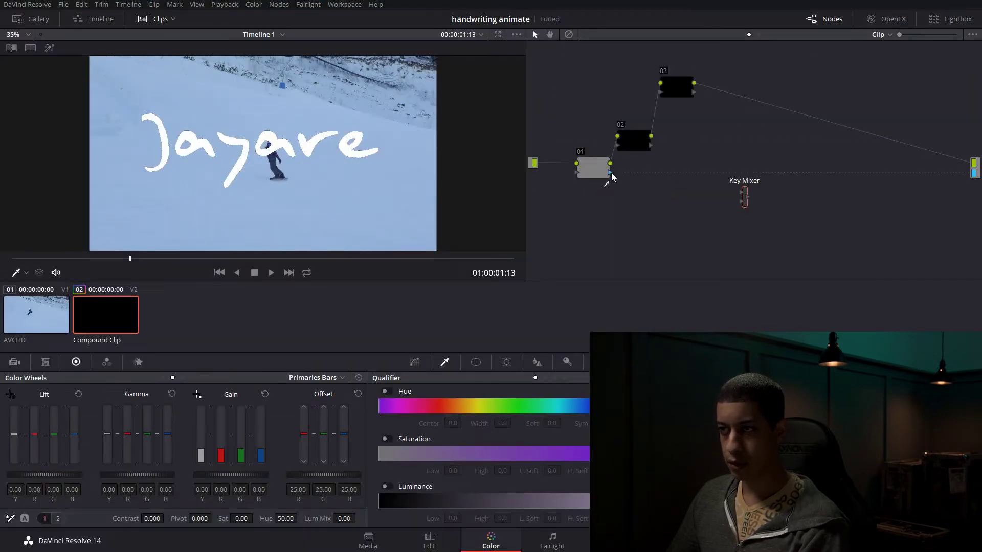
Feed node 01 and node 02 keys into the Key Mixer and send its result to the alpha output.
left_click_drag(665, 200, 742, 202)
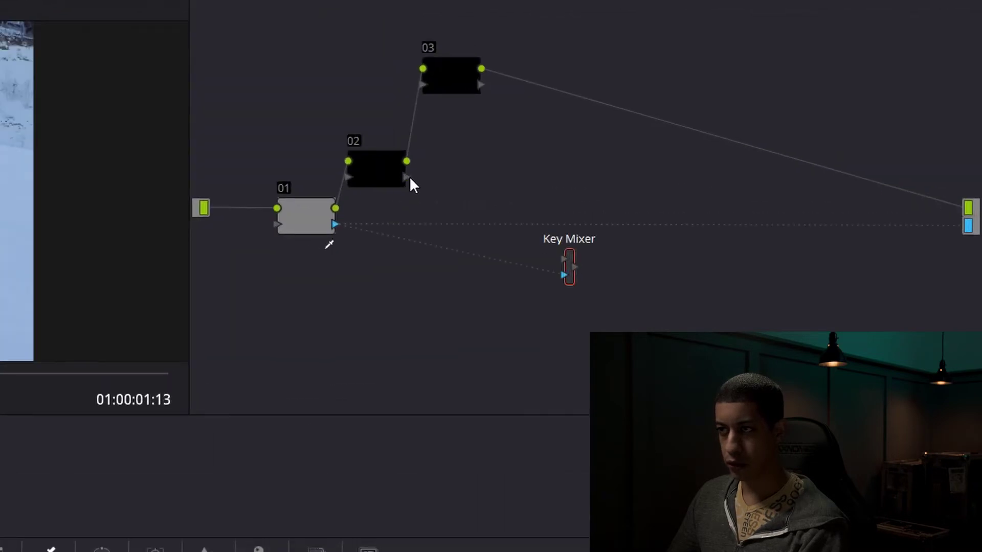
left_click_drag(517, 224, 562, 259)
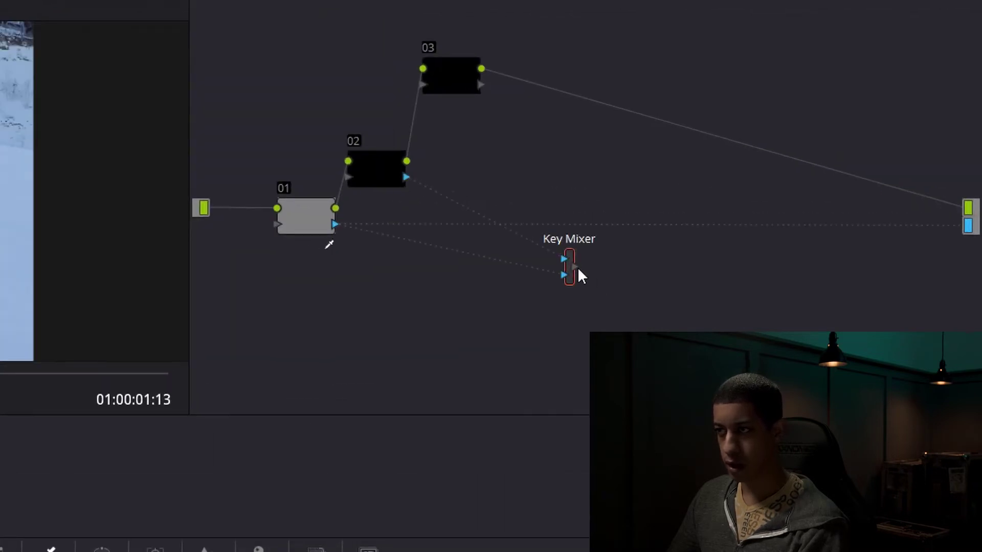
left_click_drag(700, 253, 970, 228)
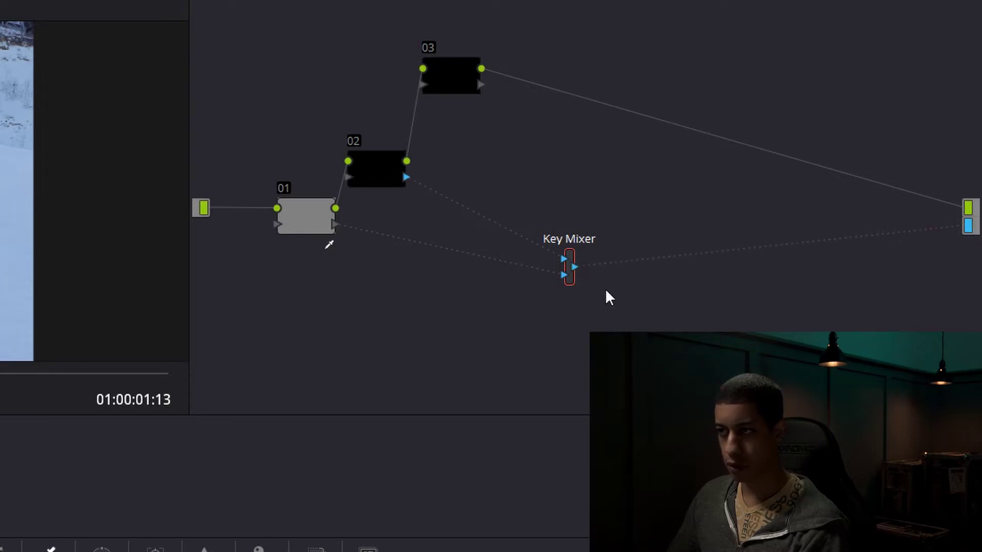
left_click_drag(572, 282, 597, 307)
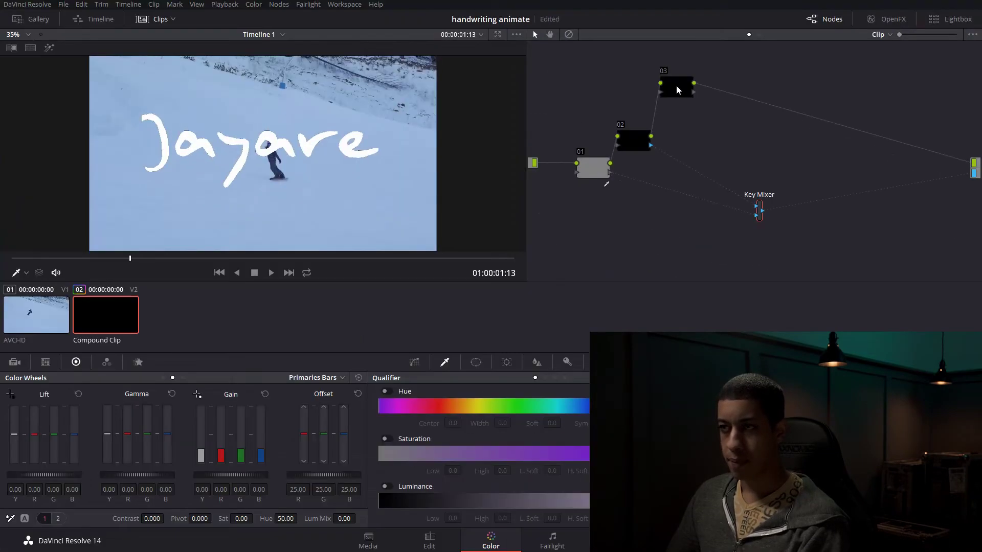
Raise red and green gain on node 03 so the handwriting turns yellow.
left_click(676, 90)
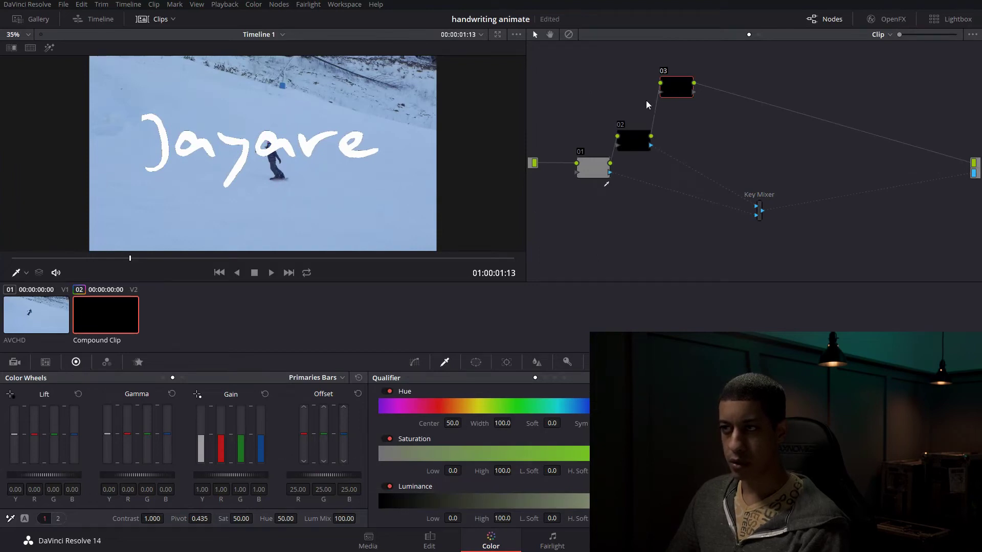
left_click_drag(676, 90, 676, 101)
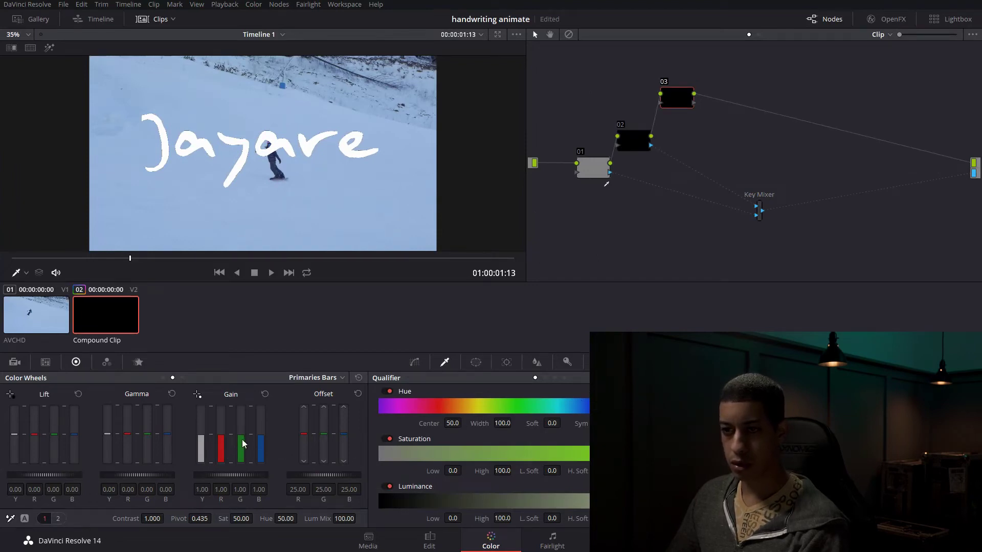
left_click_drag(242, 444, 221, 430)
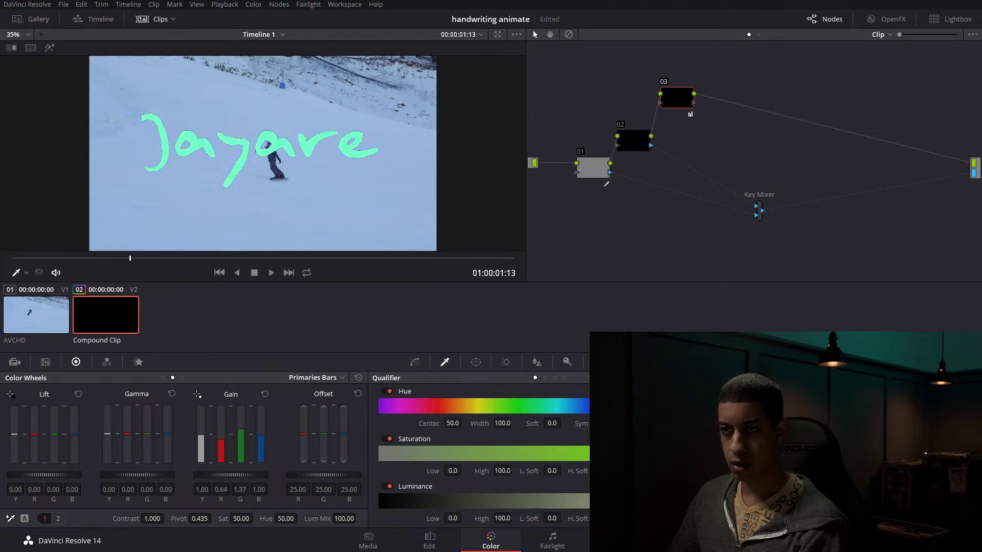
left_click_drag(261, 459, 262, 470)
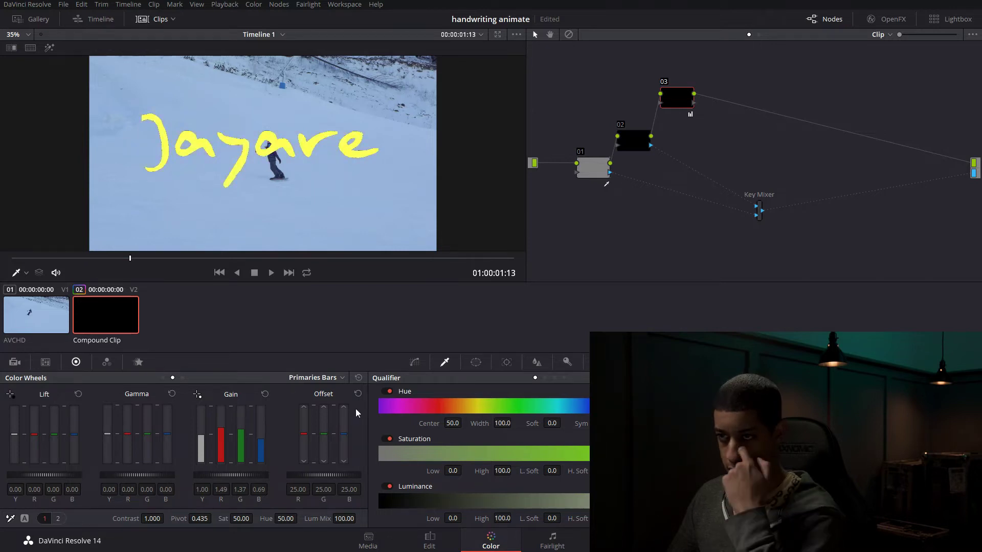
left_click_drag(594, 177, 581, 242)
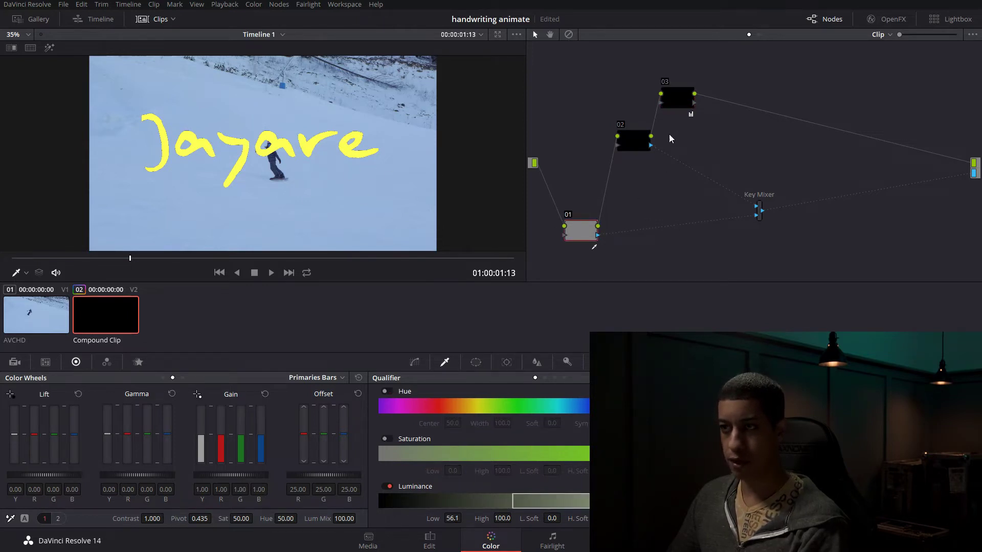
left_click_drag(638, 140, 633, 165)
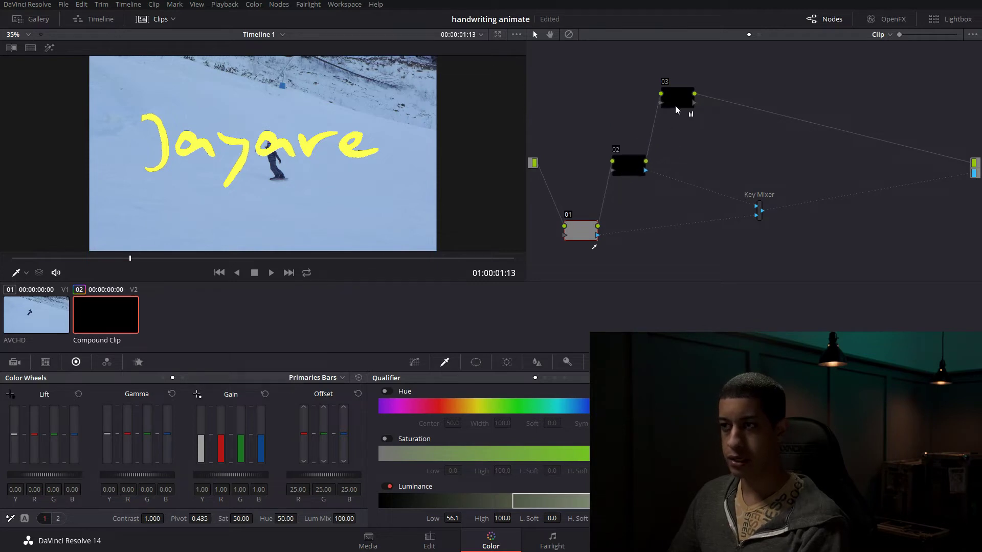
left_click_drag(676, 108, 684, 95)
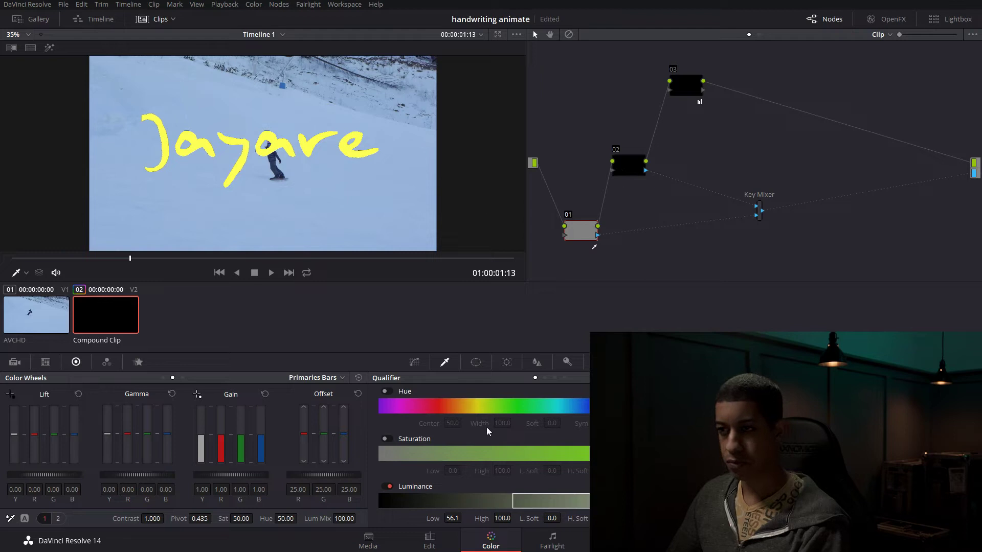
Enable a linear window on node 01 from the Window palette.
left_click(475, 370)
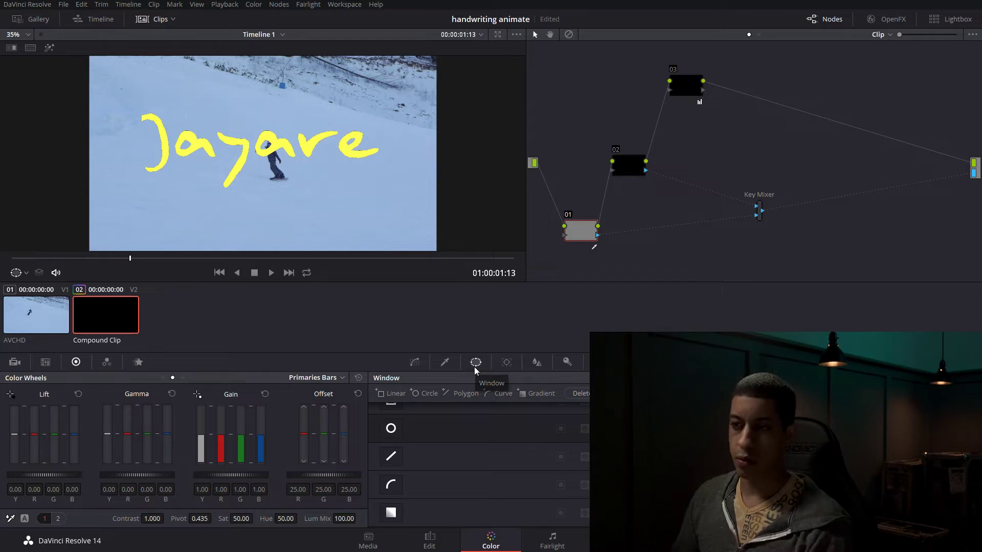
left_click(507, 362)
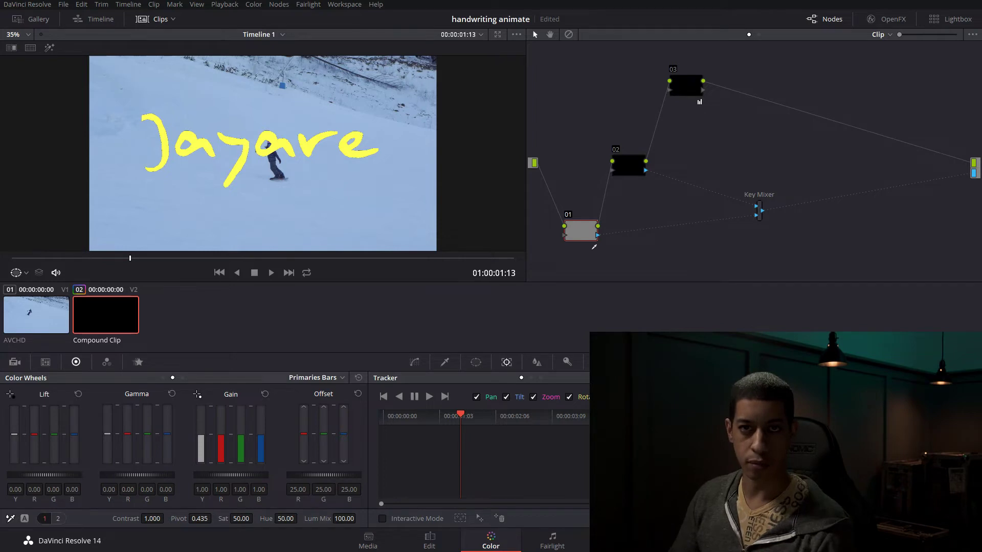
left_click(475, 362)
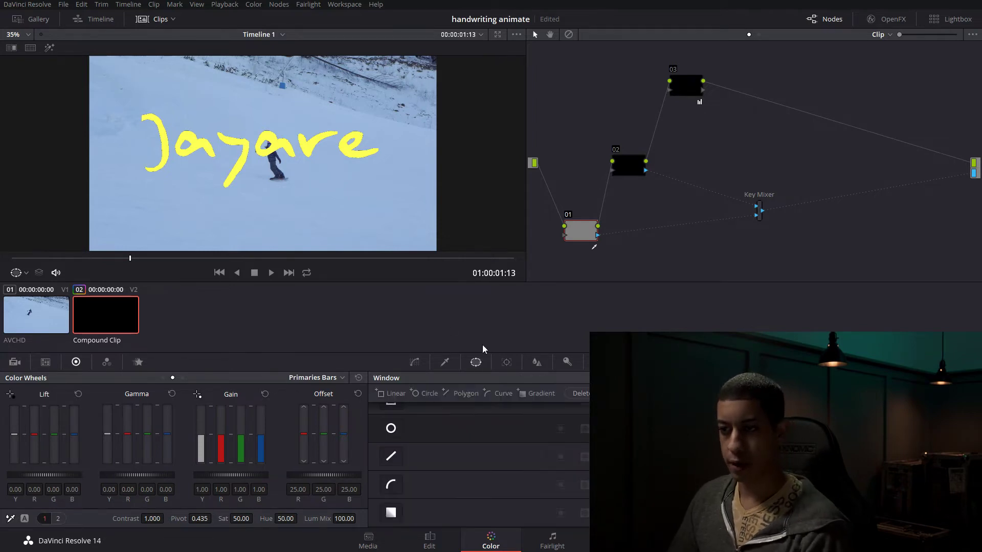
scroll(433, 435, "up", 1)
left_click(391, 411)
Show the Key Mixer's Jayare matte and toggle its first input invert on and off.
left_click(760, 210)
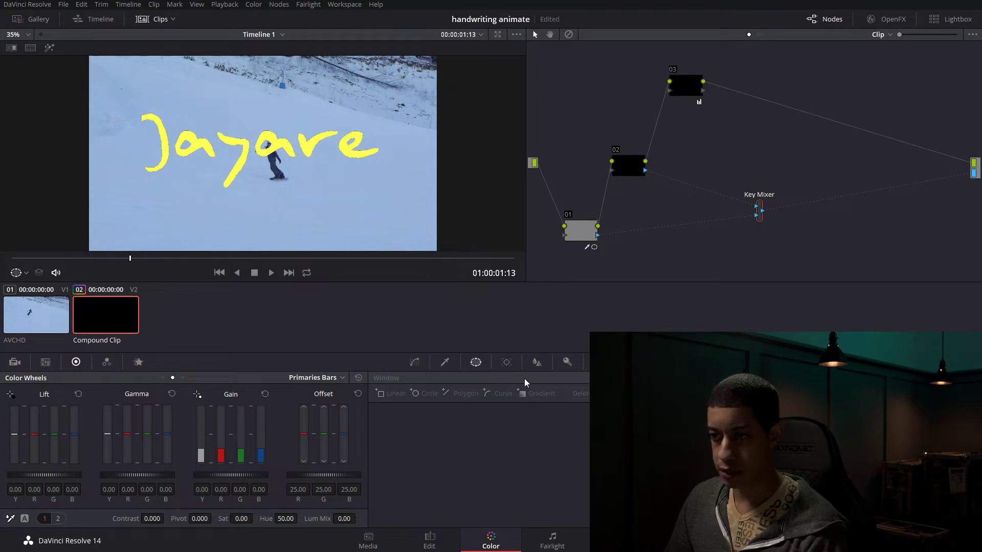
left_click(567, 362)
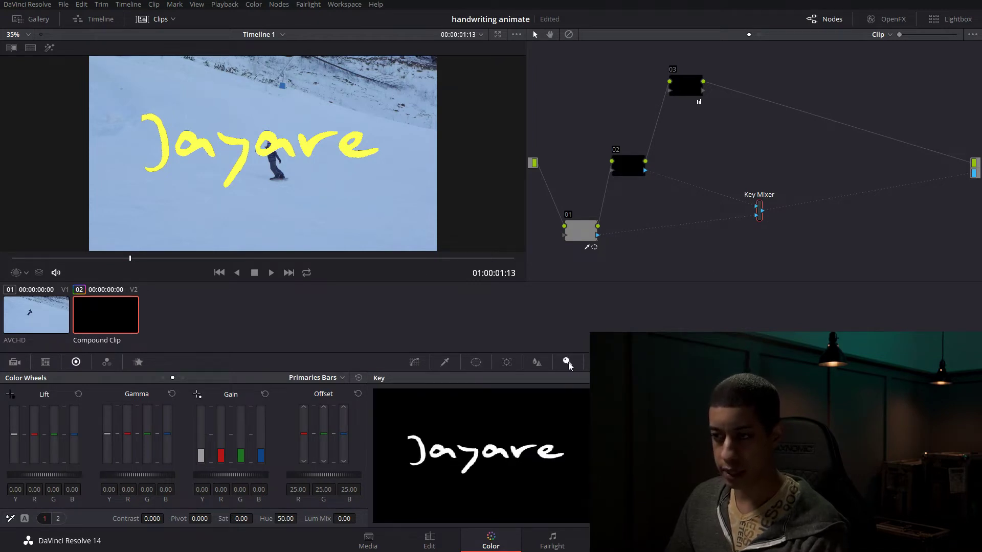
left_click(720, 391)
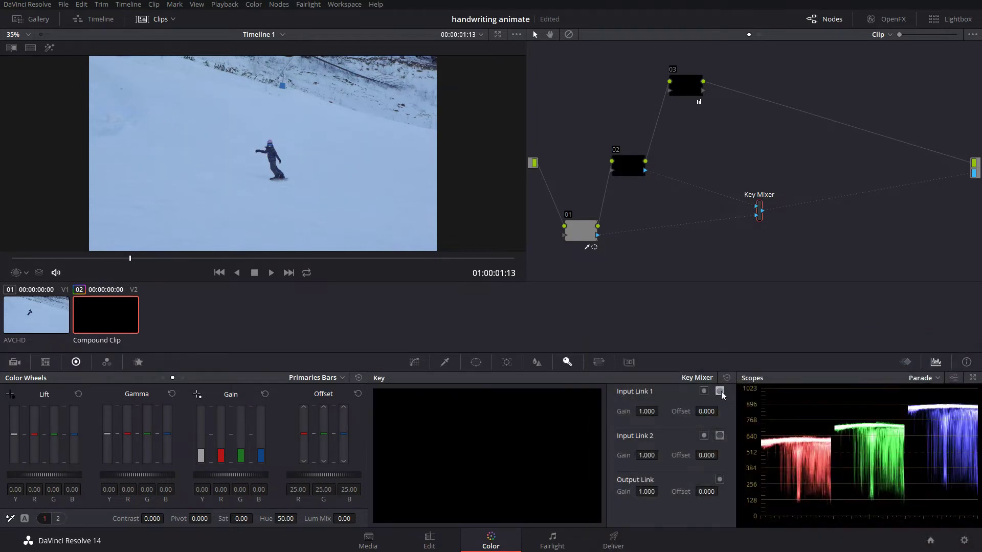
left_click(721, 392)
left_click(720, 391)
left_click(719, 391)
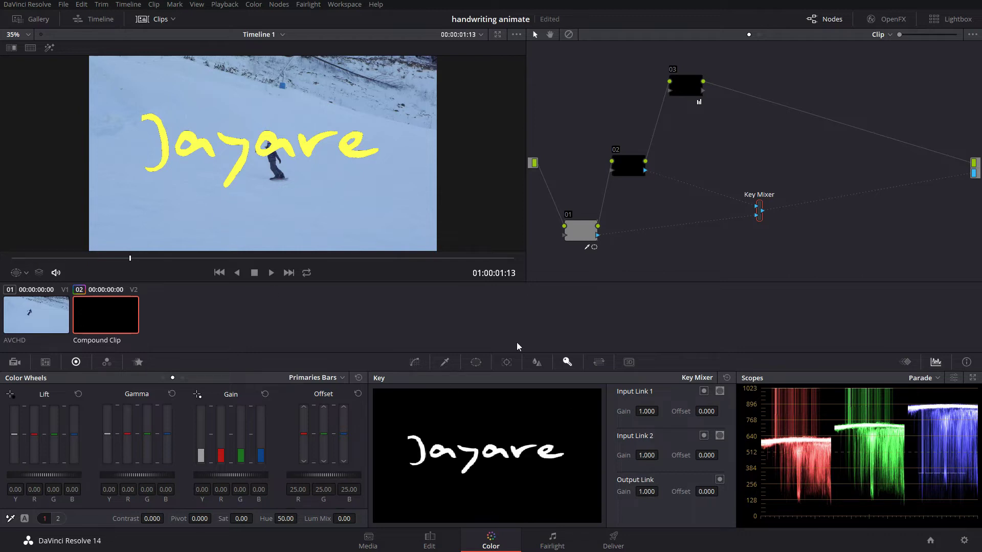
Enable a polygon window on node 02 and drag its four corners outward around Jayare.
left_click(476, 362)
left_click(390, 472)
left_click_drag(362, 101, 398, 102)
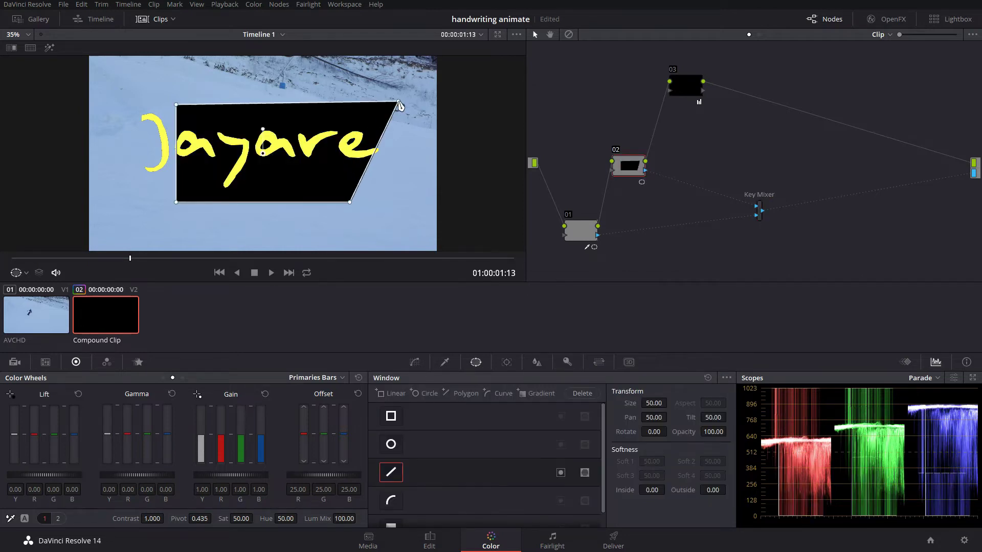
left_click_drag(351, 202, 386, 204)
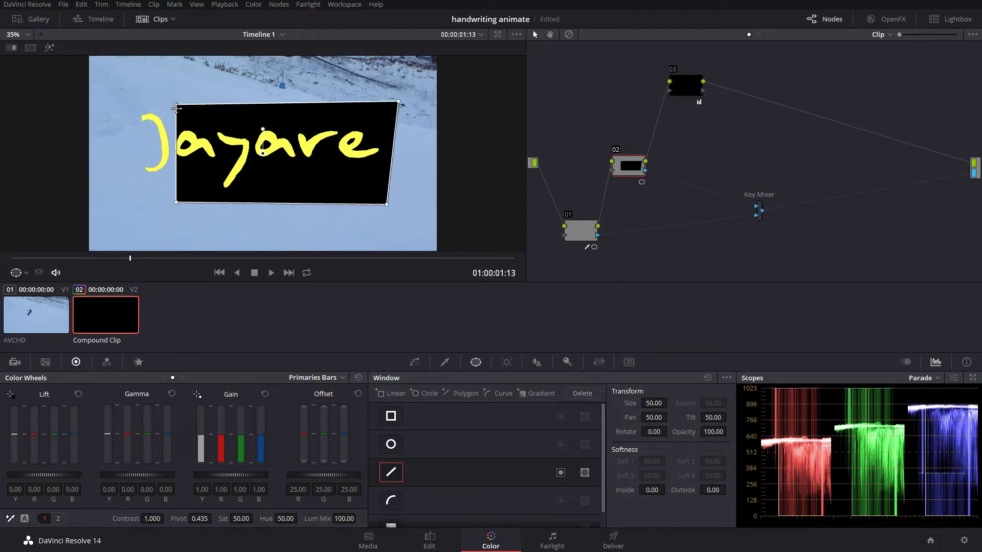
left_click_drag(176, 104, 129, 96)
left_click_drag(176, 203, 142, 200)
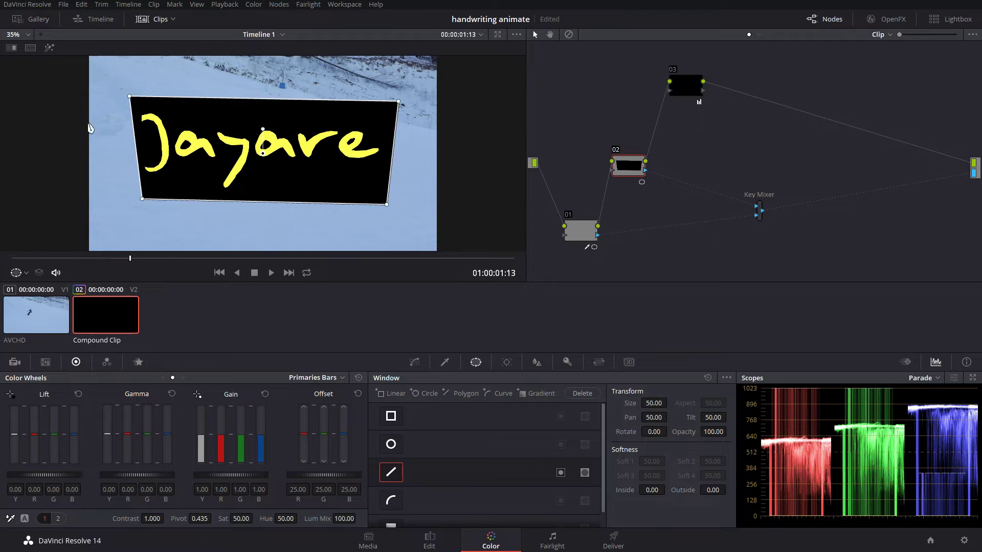
left_click(507, 362)
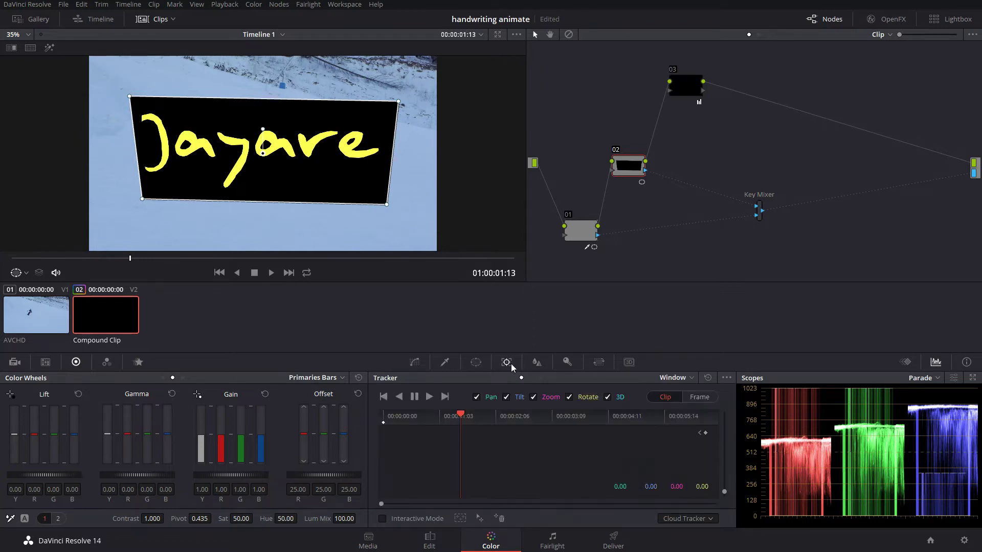
In Frame mode at 00:00:00:06, nudge the window's top-left corner inward to set a keyframe.
left_click(701, 398)
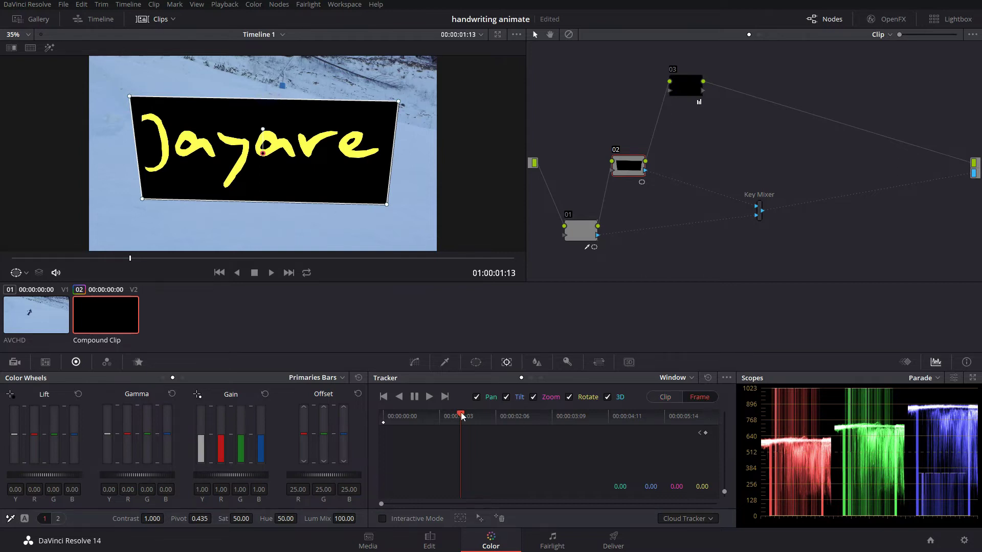
left_click_drag(455, 419, 395, 421)
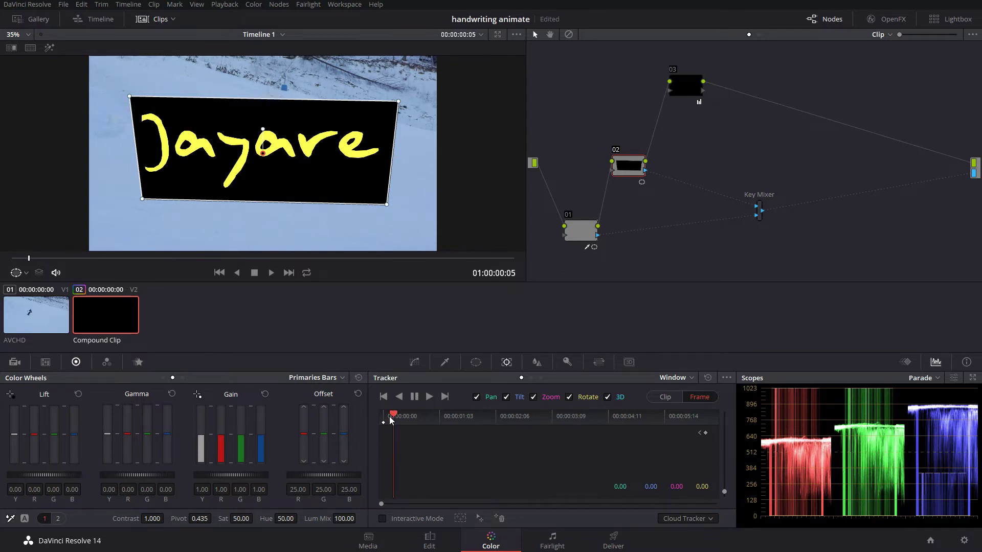
left_click_drag(395, 417, 399, 418)
left_click_drag(130, 98, 136, 102)
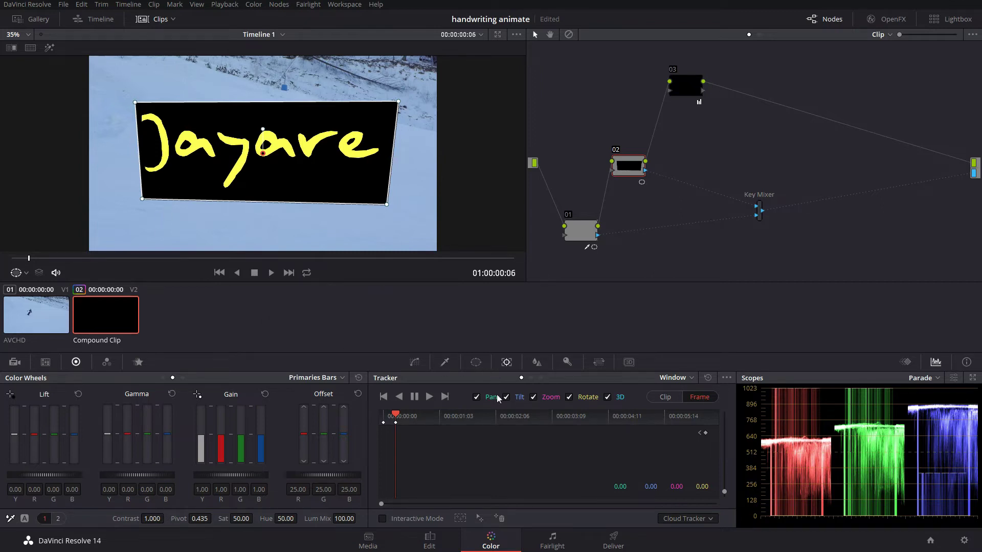
left_click(476, 363)
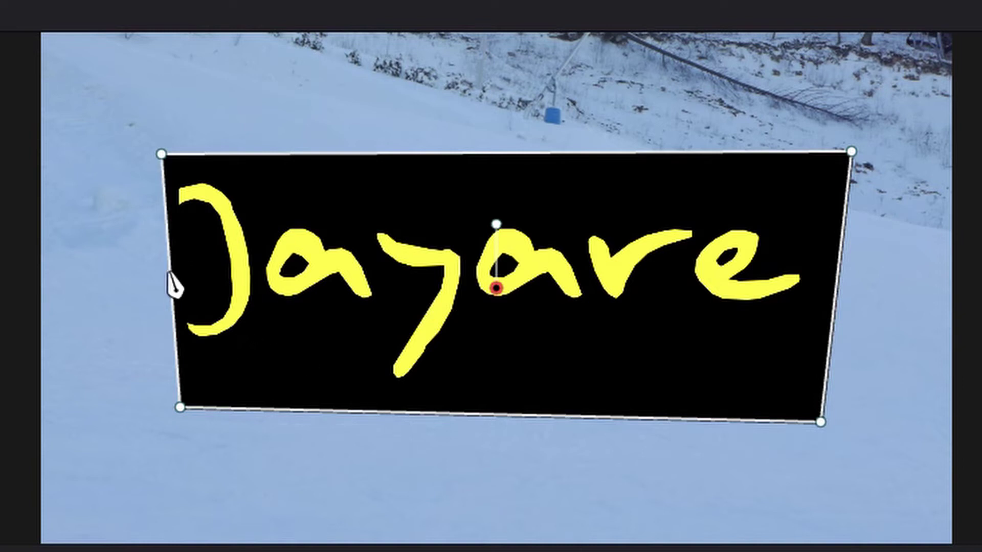
Add a left-edge vertex and move vertices through frame 00:00:00:20 to start uncovering the J.
left_click_drag(171, 273, 185, 255)
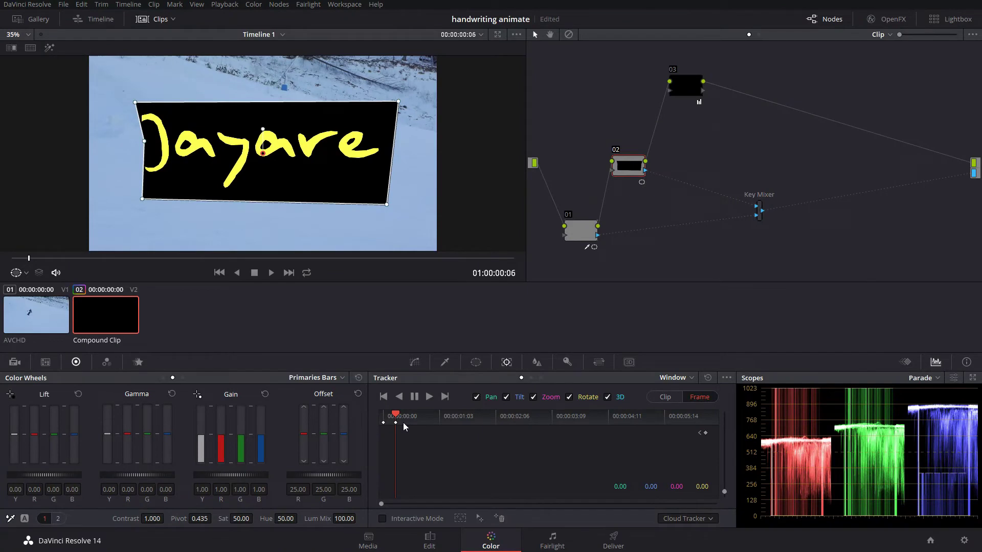
left_click_drag(397, 417, 409, 419)
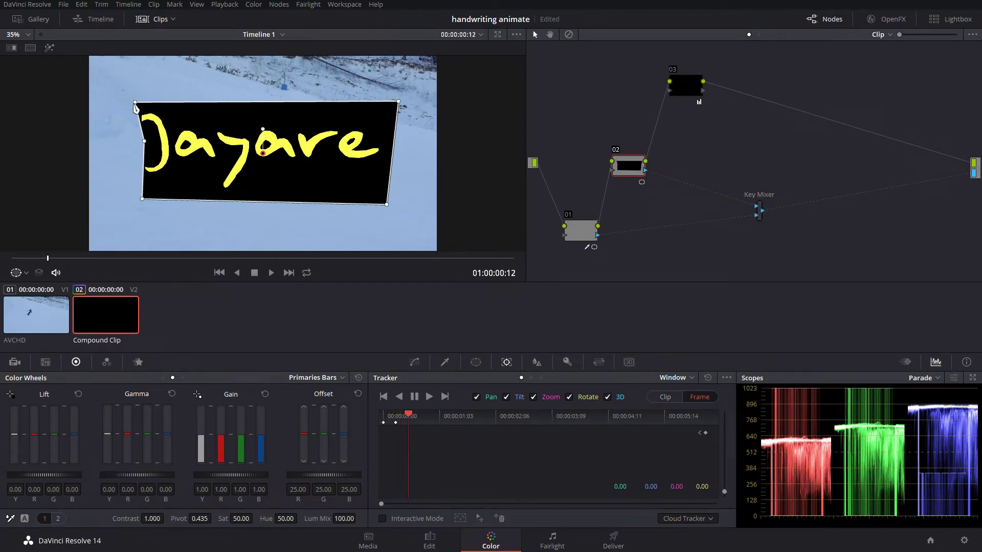
left_click_drag(135, 105, 174, 129)
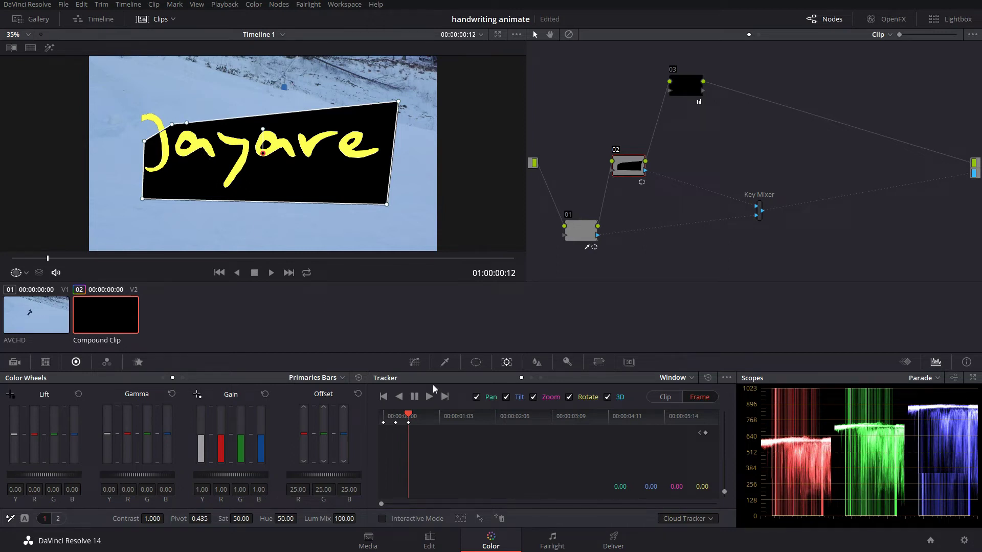
left_click_drag(409, 417, 424, 417)
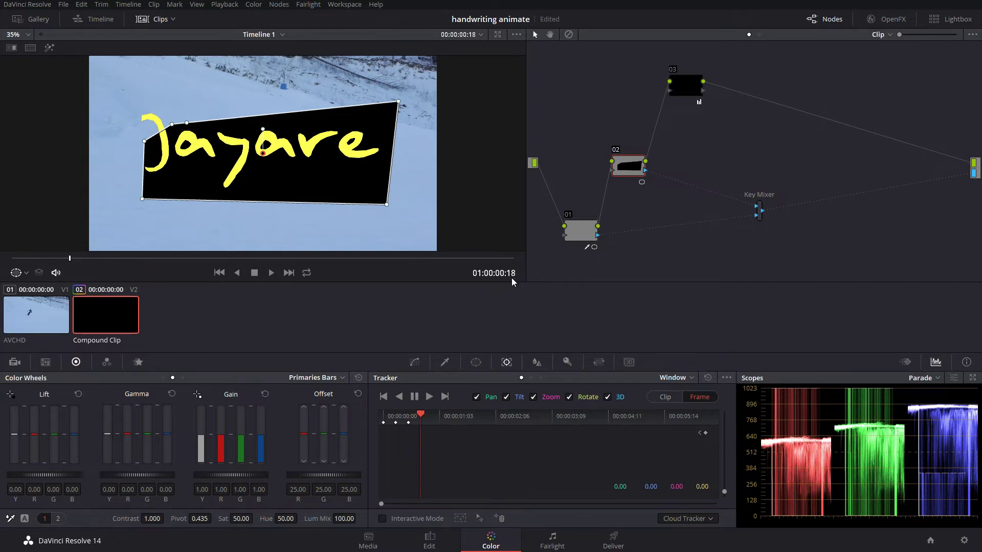
left_click_drag(424, 416, 427, 417)
left_click_drag(172, 128, 172, 168)
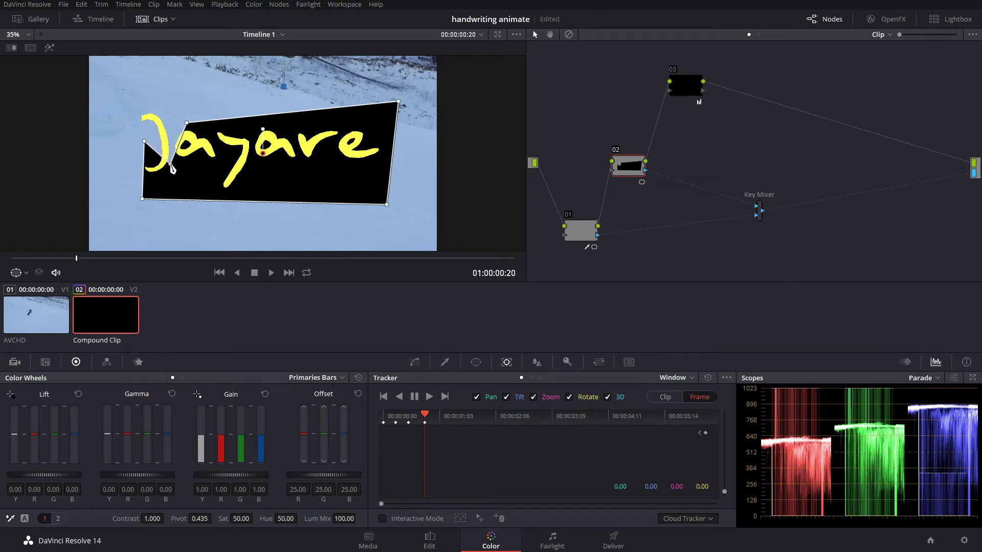
left_click_drag(186, 124, 175, 122)
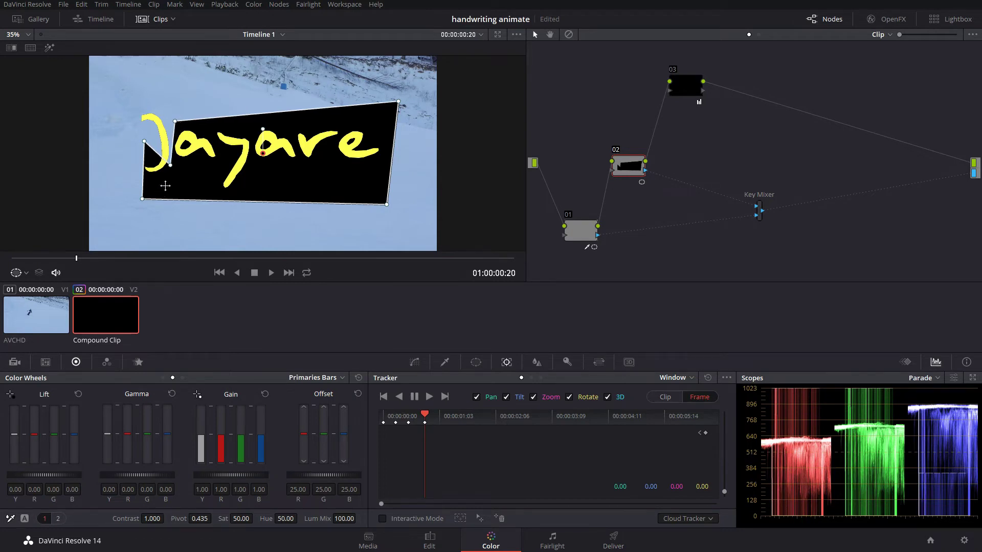
Reshape the vertices around the J at frames 00:00:01:03 and 00:00:01:09.
left_click_drag(425, 417, 440, 414)
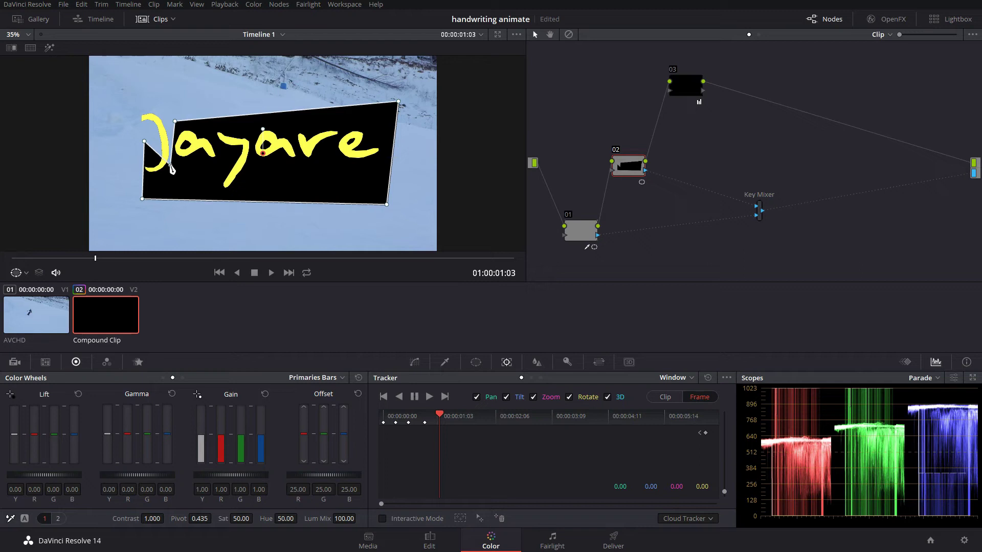
left_click_drag(171, 167, 143, 160)
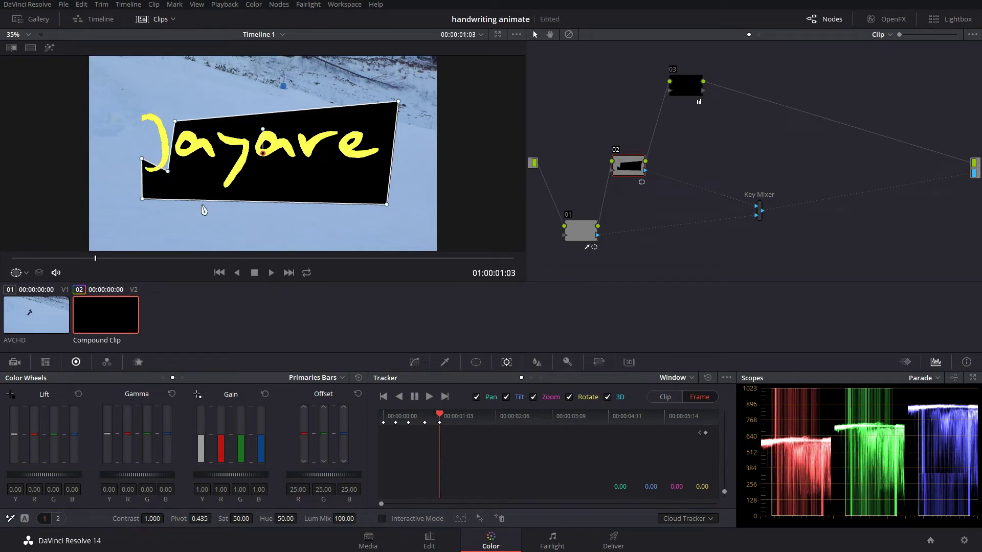
left_click_drag(438, 419, 455, 418)
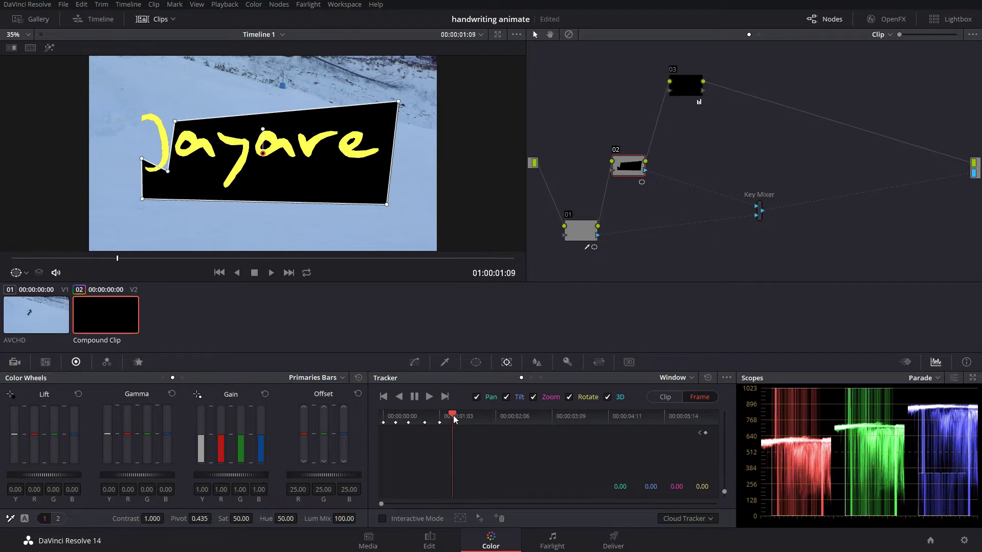
mouse_move(167, 171)
left_mouse_down()
mouse_move(156, 167)
mouse_move(148, 188)
mouse_move(163, 203)
mouse_move(149, 193)
mouse_move(172, 183)
left_mouse_up()
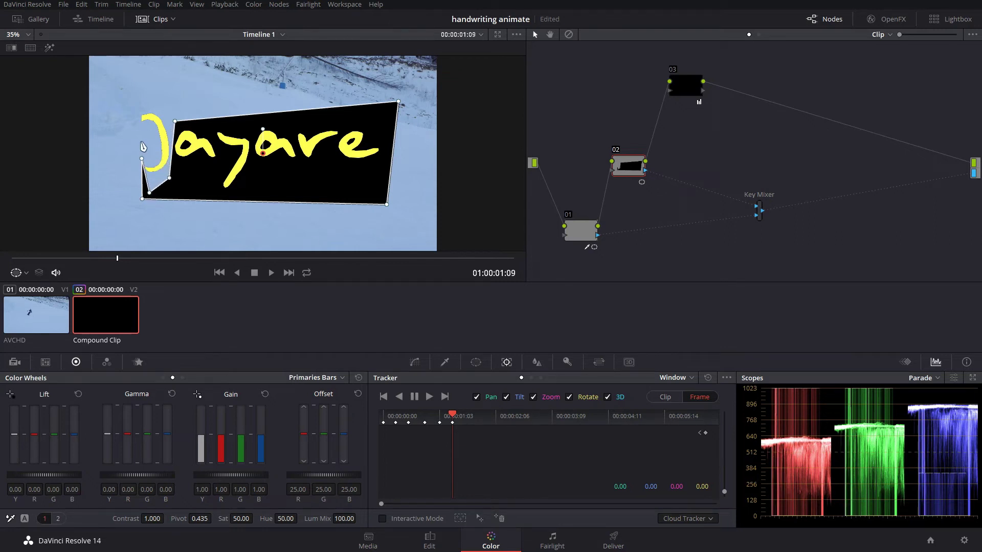
left_click_drag(141, 158, 135, 158)
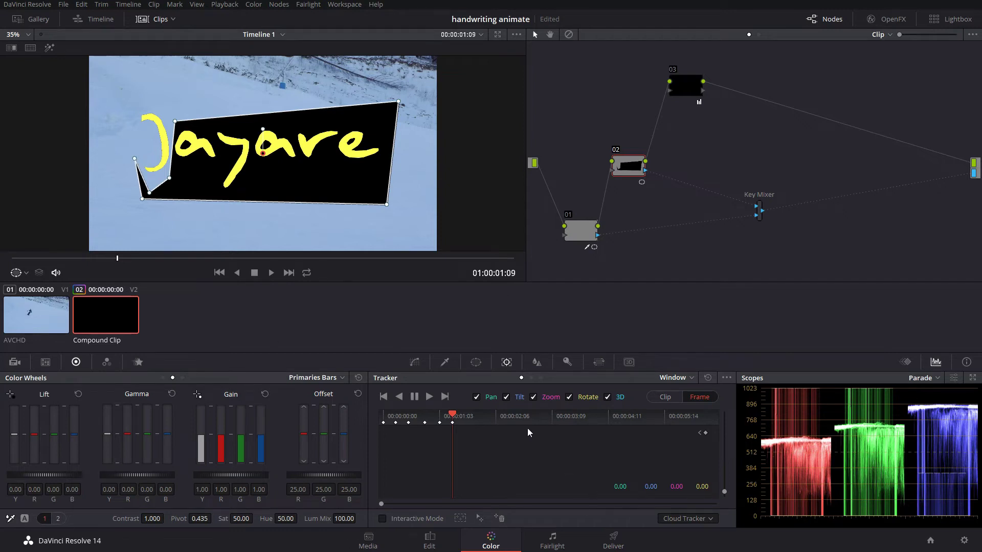
Play the mask animation back twice from the first frame to preview it.
left_click_drag(453, 416, 363, 415)
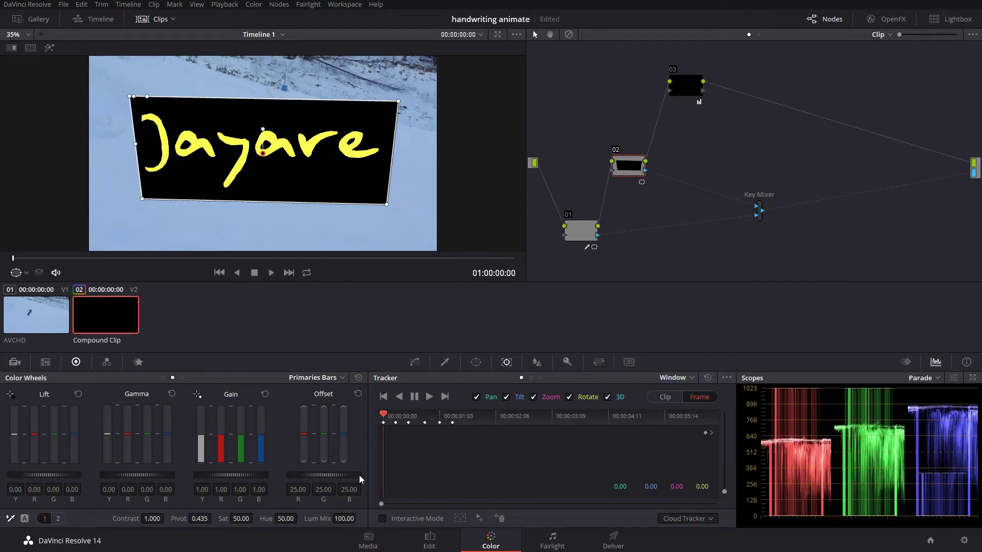
key("space")
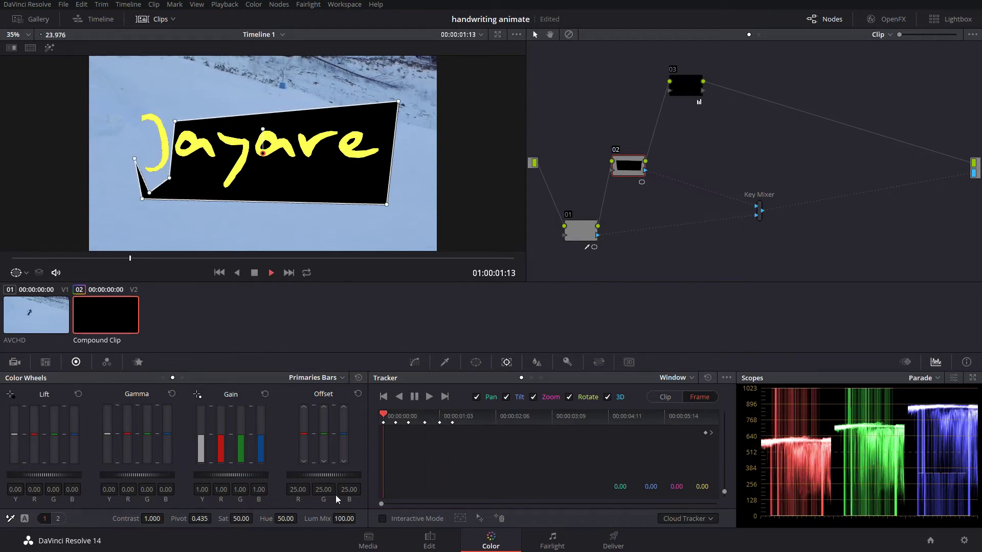
key("space")
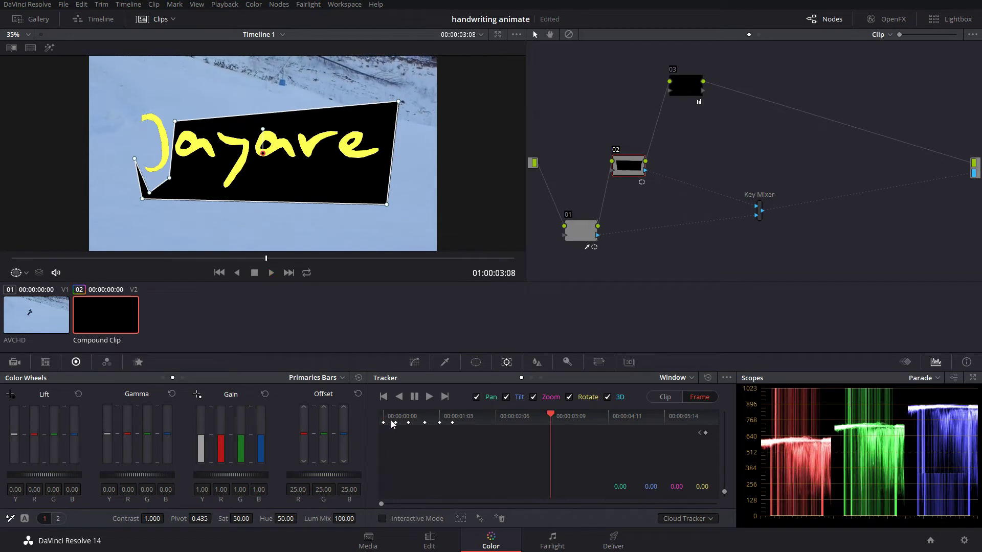
left_click_drag(392, 423, 366, 410)
key("space")
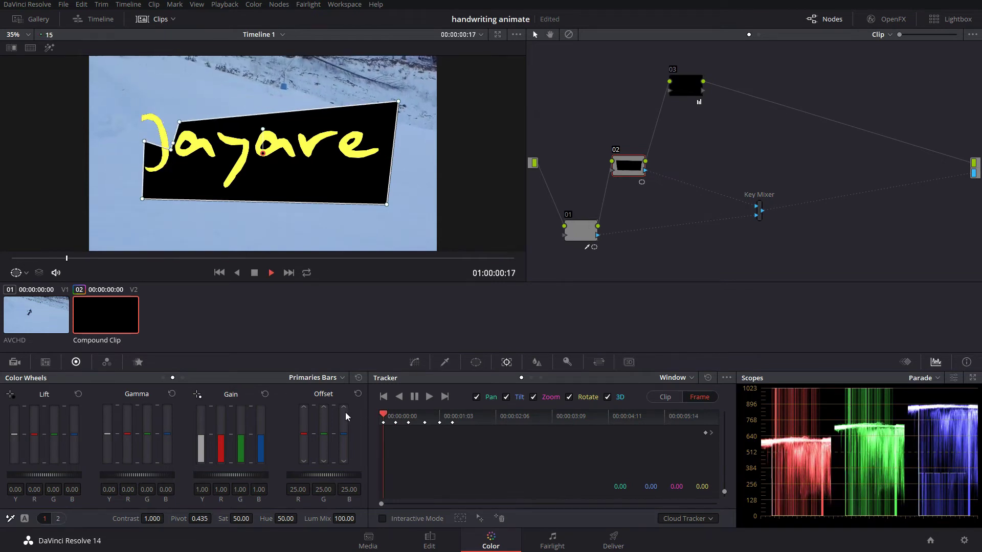
key("space")
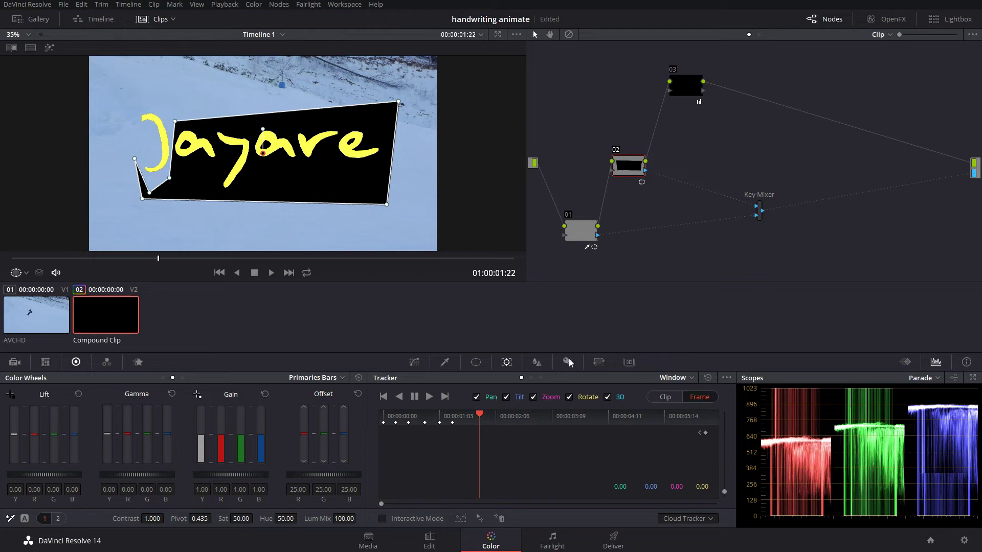
Keyframe the mask around 01:00:01:10–01:00:02:01, pulling vertices left and up to uncover the a.
left_click_drag(477, 431, 465, 420)
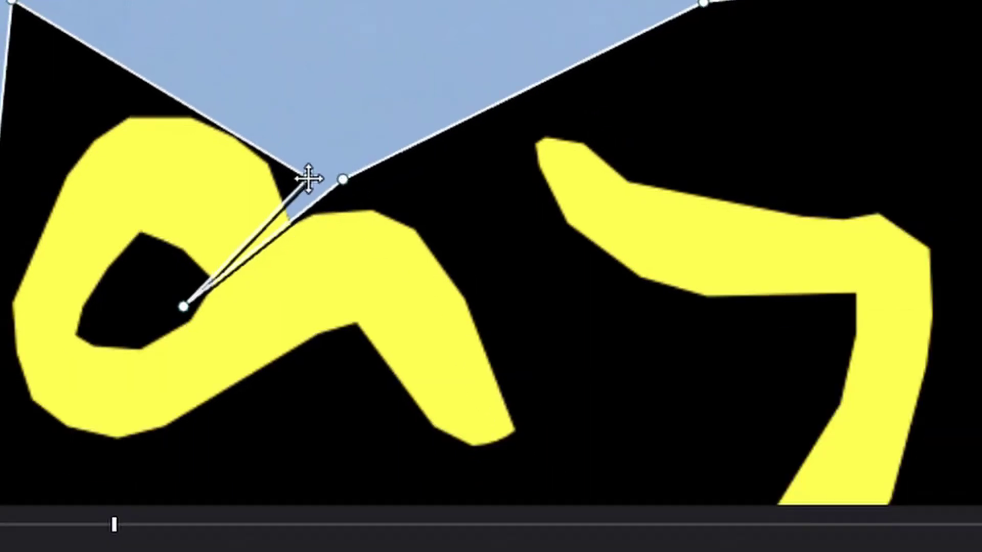
left_click_drag(465, 412, 499, 415)
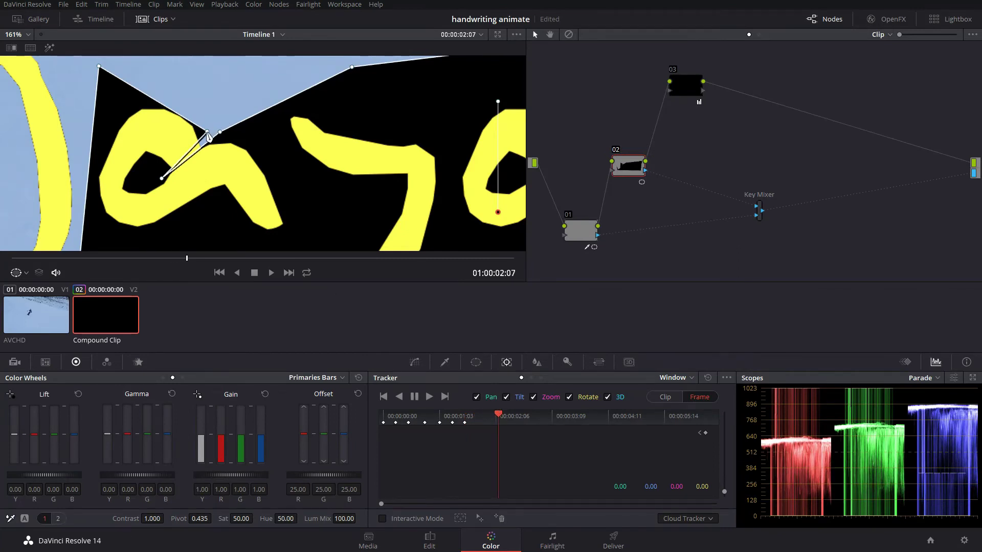
left_click_drag(208, 134, 95, 134)
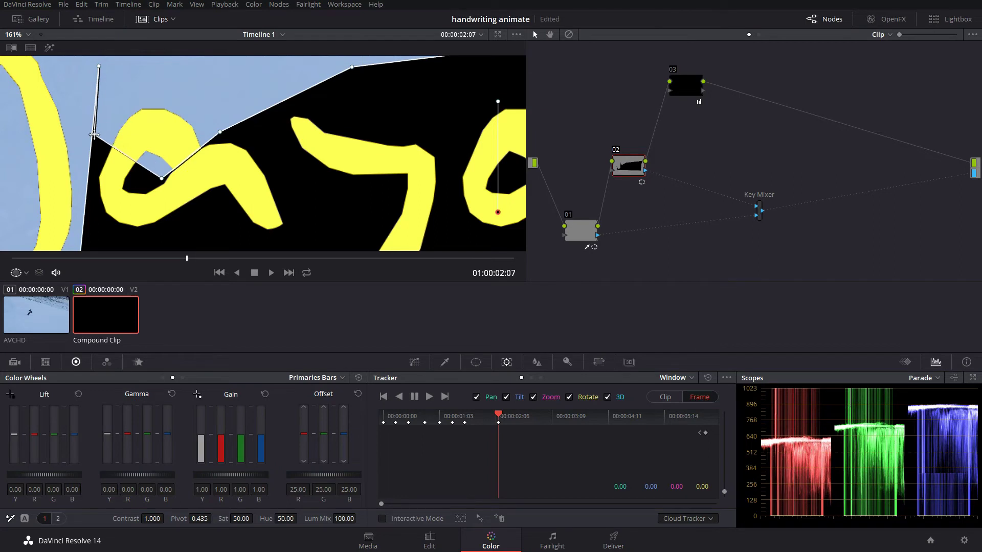
mouse_move(496, 415)
left_mouse_down()
mouse_move(453, 411)
mouse_move(480, 416)
left_mouse_up()
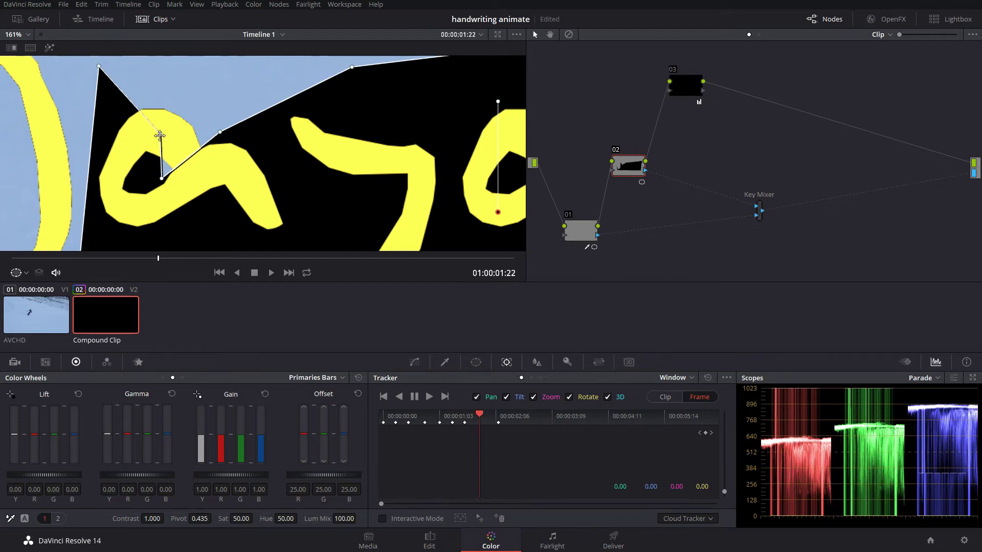
left_click_drag(161, 134, 158, 81)
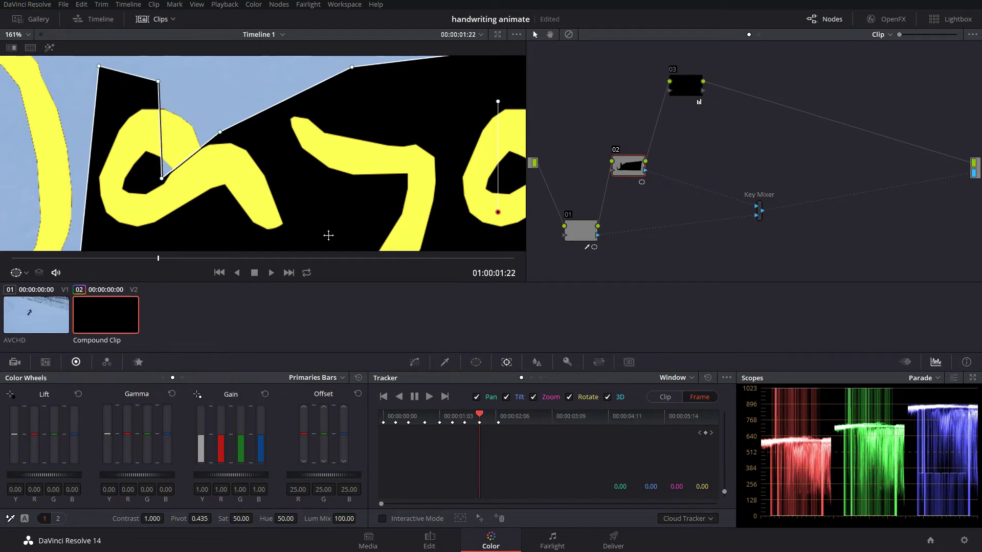
At a later frame, reshape the mask and pull its top spike down to uncover the first letter.
mouse_move(481, 420)
left_mouse_down()
mouse_move(450, 420)
mouse_move(516, 428)
mouse_move(464, 423)
left_mouse_up()
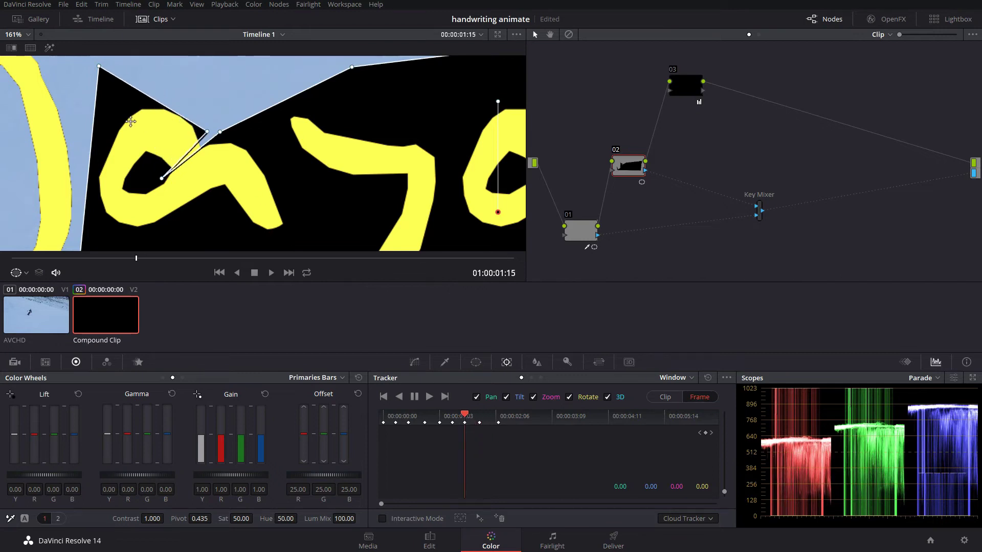
left_click_drag(464, 416, 511, 420)
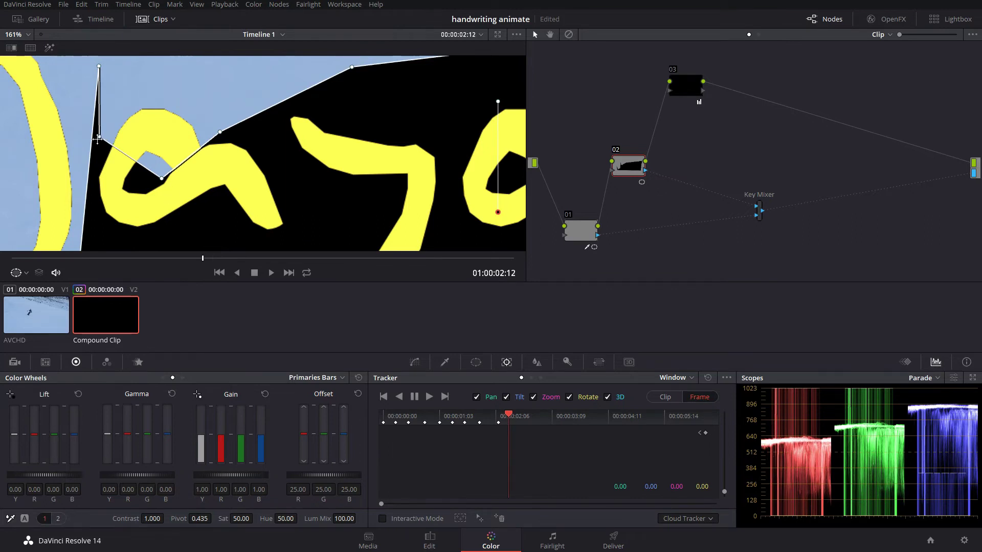
left_click_drag(98, 138, 94, 230)
scroll(95, 231, "down", 5)
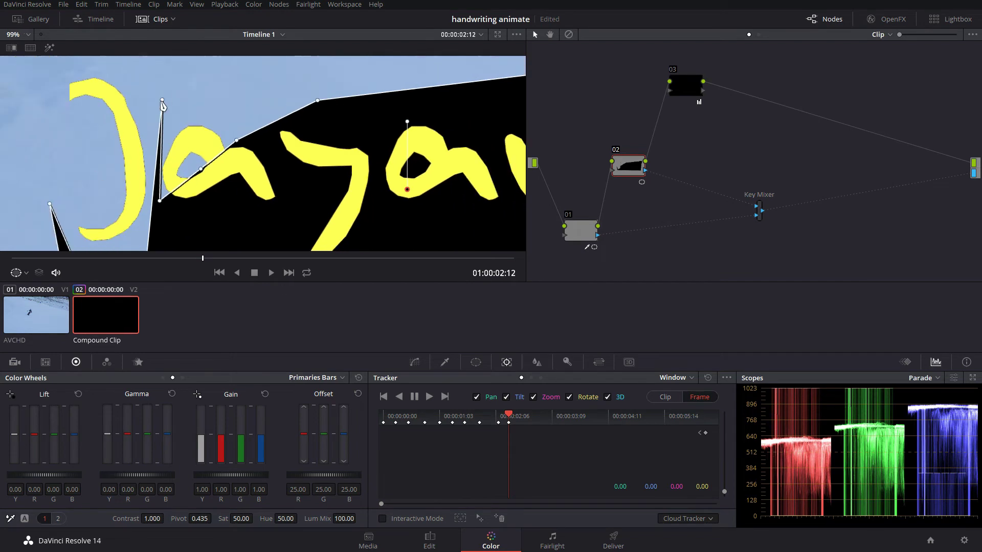
left_click_drag(162, 101, 187, 221)
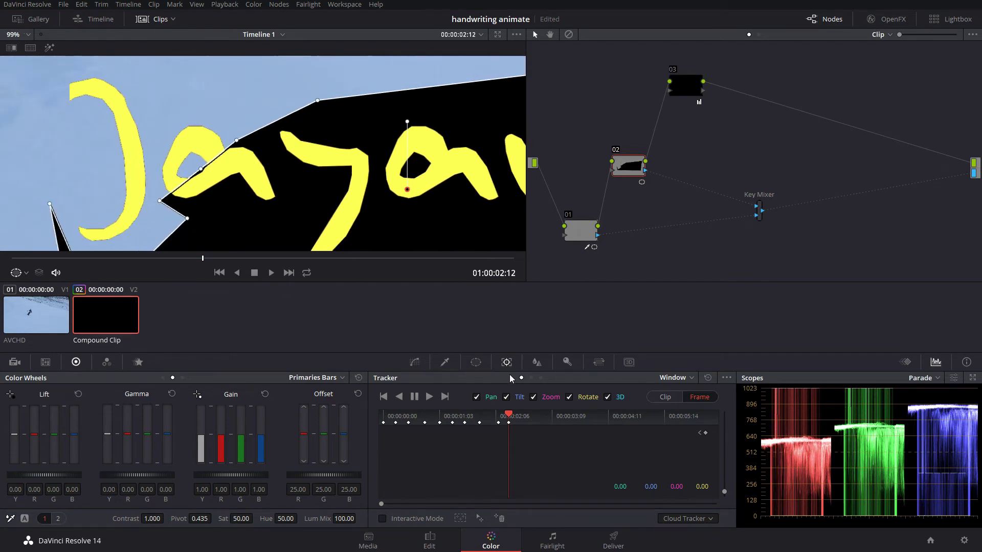
Keyframe the mask over the next few frames, adding points and reshaping it around the following strokes.
left_click_drag(513, 419, 522, 417)
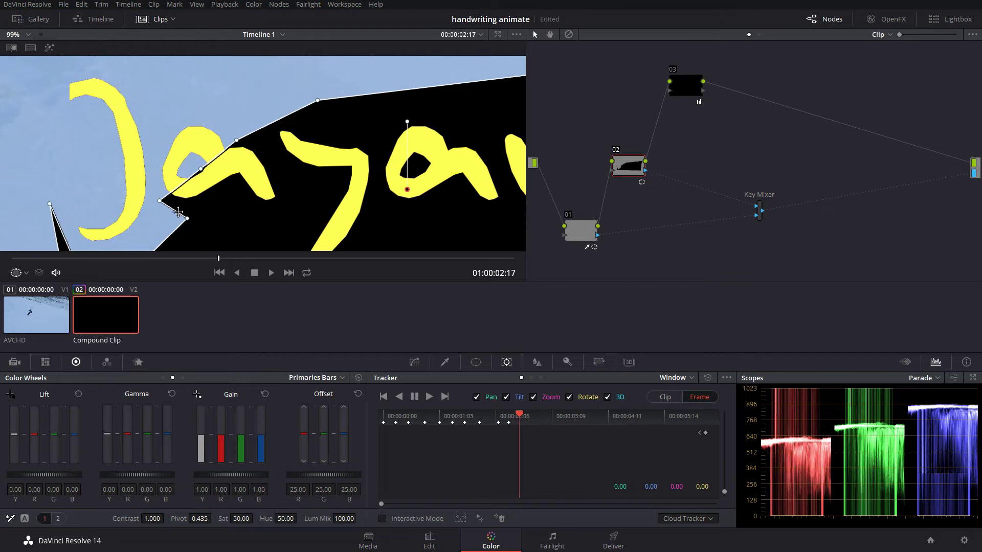
left_click_drag(158, 203, 227, 201)
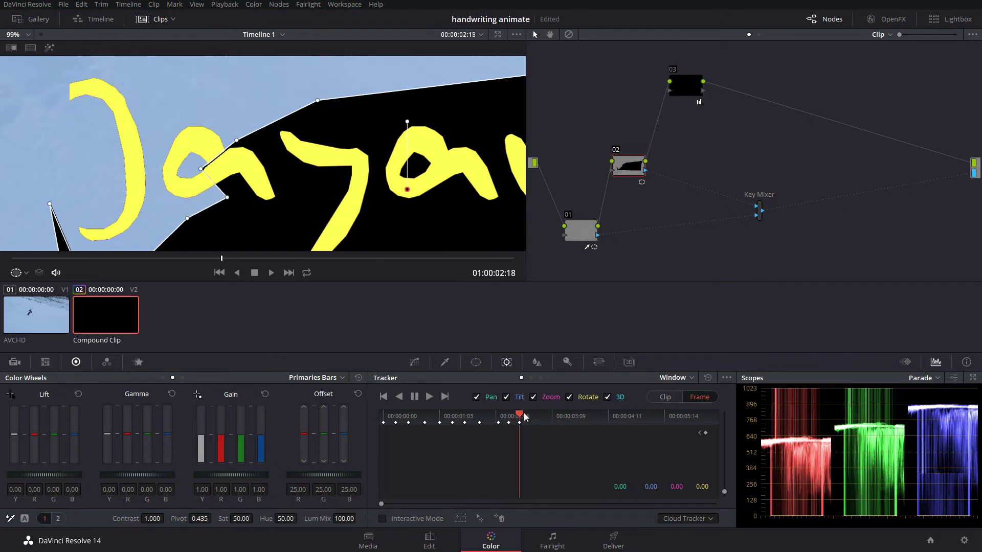
left_click_drag(525, 416, 529, 416)
left_click_drag(200, 168, 253, 138)
left_click_drag(231, 169, 290, 206)
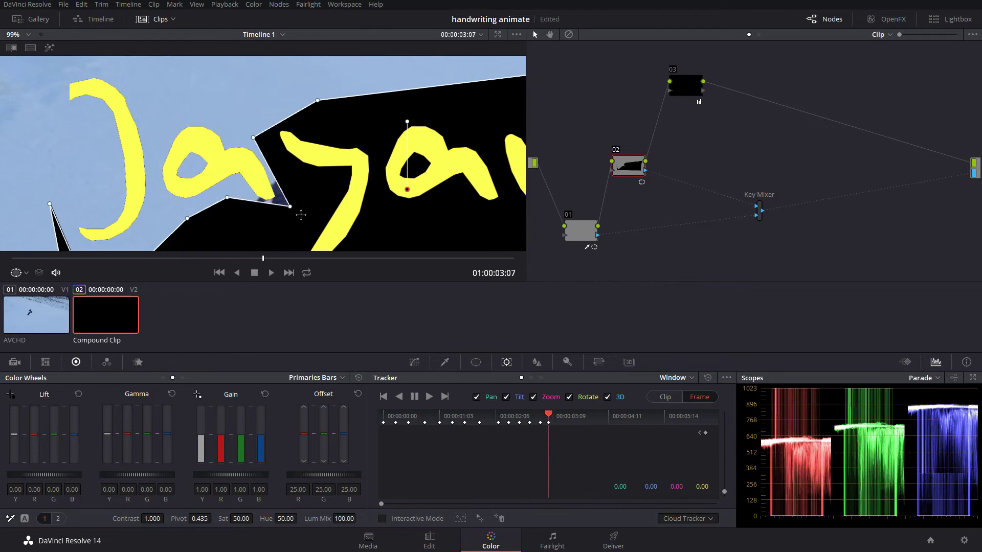
left_click_drag(253, 138, 271, 127)
left_click(380, 93)
left_click_drag(318, 101, 320, 128)
left_click(561, 417)
Advance to later frames and reshape the mask points to reveal more of the a.
left_click_drag(564, 416, 590, 417)
key("ctrl+minus")
scroll(324, 164, "down", 1)
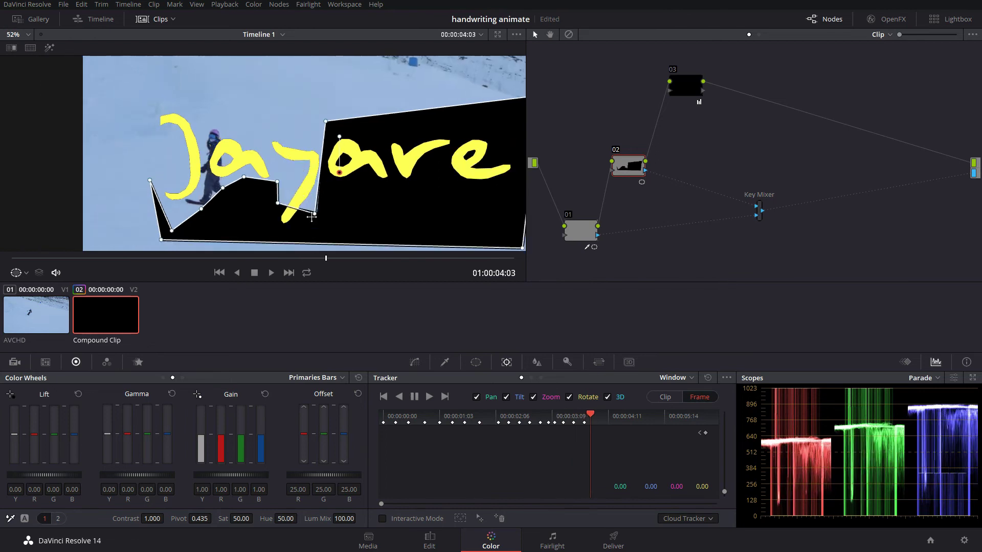
left_click_drag(311, 217, 295, 227)
left_click(594, 417)
scroll(260, 154, "up", 1)
left_click_drag(372, 130, 318, 169)
scroll(424, 163, "up", 2)
left_click(598, 418)
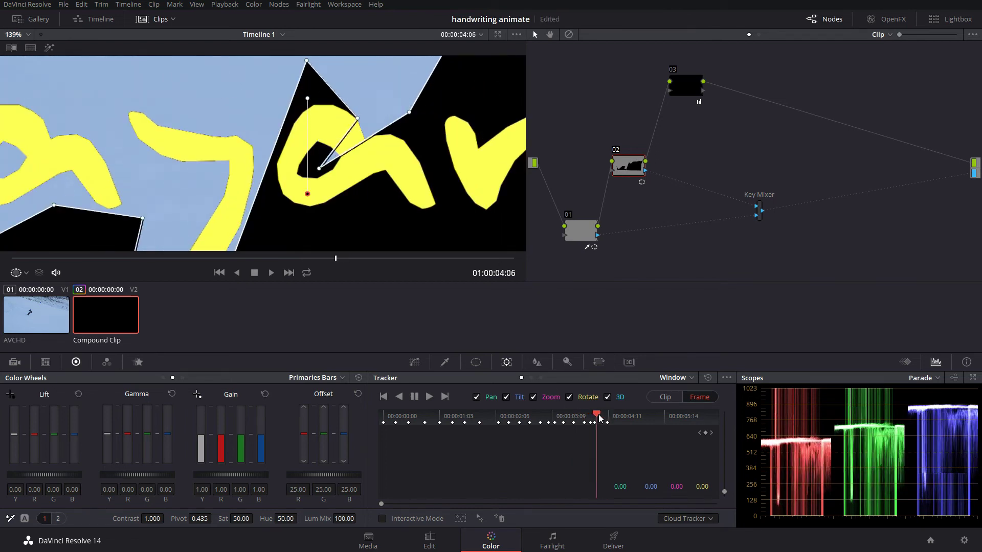
Keyframe mask points and the top spike beside the a at later frames.
left_click(615, 417)
scroll(328, 128, "down", 1)
left_click_drag(348, 122, 266, 181)
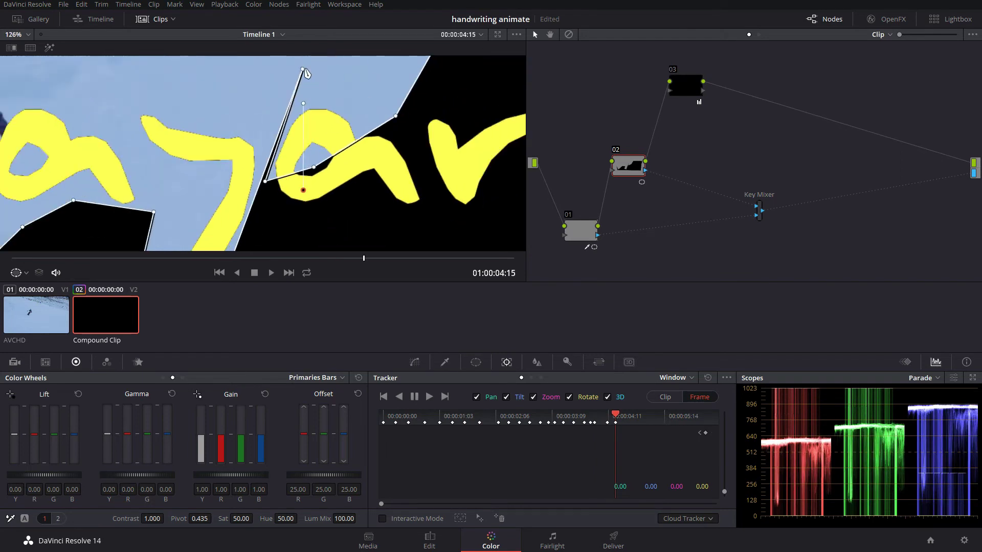
left_click_drag(302, 69, 353, 132)
scroll(328, 154, "down", 1)
left_click(633, 417)
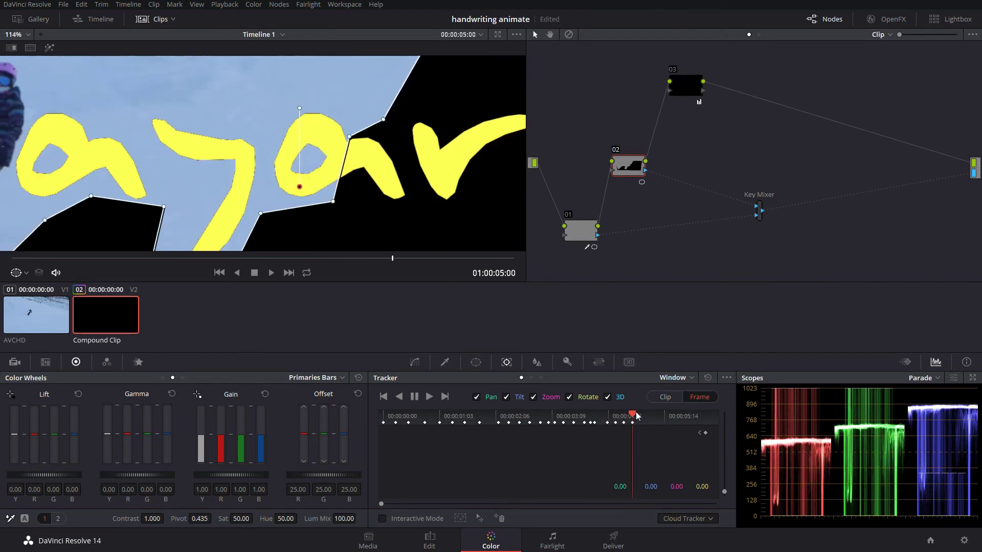
left_click_drag(636, 416, 651, 417)
scroll(378, 135, "down", 3)
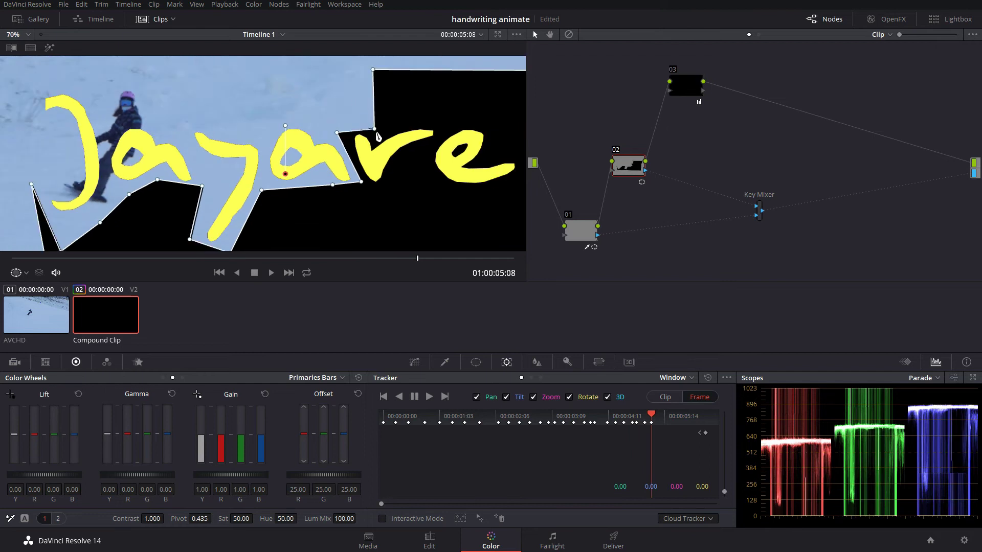
scroll(369, 163, "up", 4)
Step forward a few frames and reshape the mask spike to start uncovering the e.
key("Right")
key("Right")
key("Right")
key("Right")
key("Right")
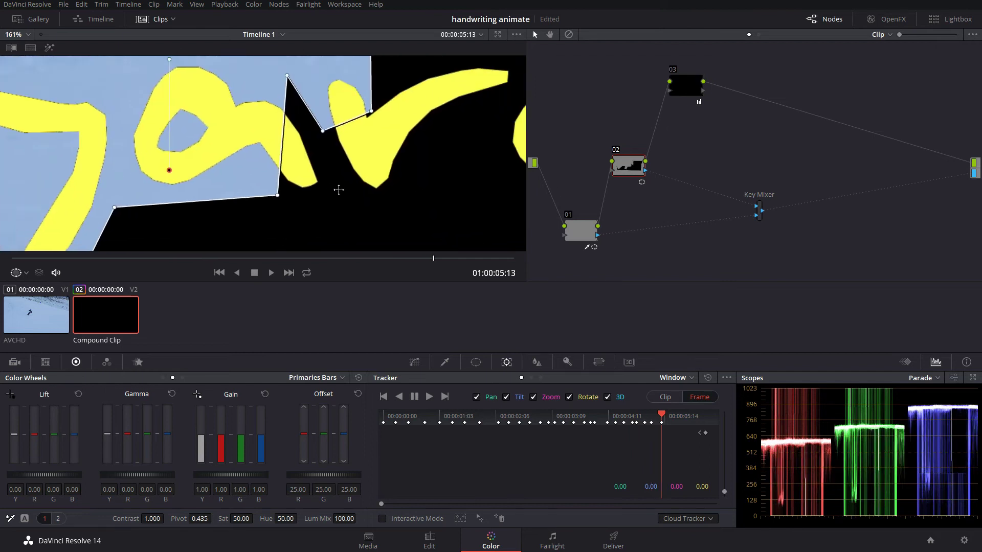
key("Right")
key("Right")
key("Right")
key("Right")
key("Right")
key("Right")
key("Right")
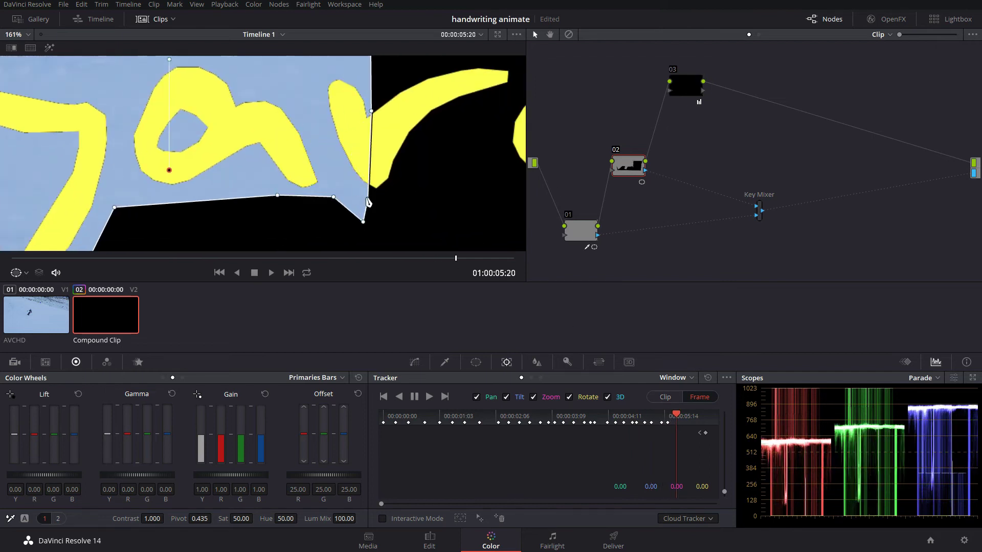
scroll(368, 202, "down", 4)
key("Right")
key("Right")
key("Right")
key("Right")
scroll(444, 110, "down", 2)
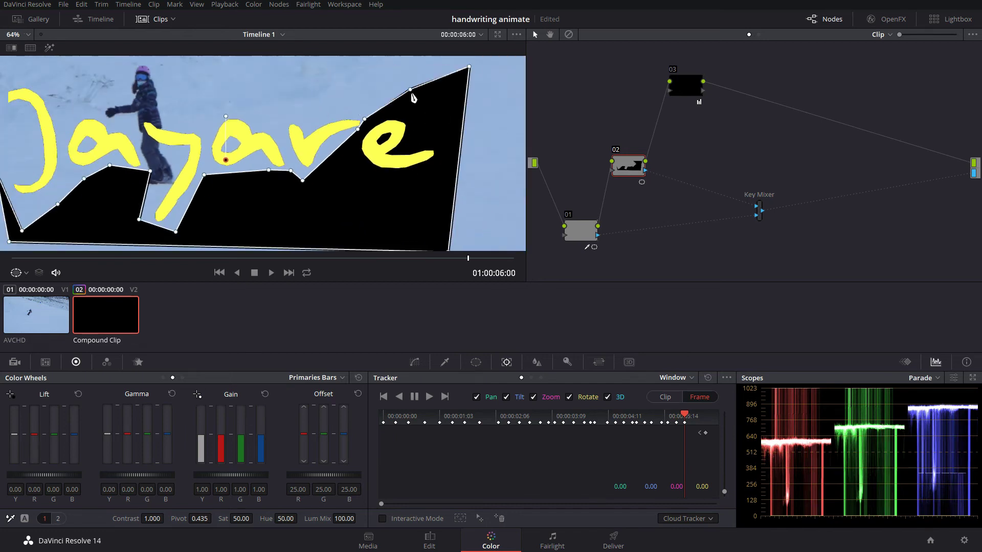
left_click_drag(411, 91, 379, 143)
Keyframe the spike down into the dip before the e over the next frames.
key("Right")
key("Right")
key("Right")
left_click(700, 414)
left_click_drag(418, 111, 347, 159)
key("Right")
key("Right")
key("Right")
key("Right")
left_click_drag(364, 119, 334, 150)
key("Right")
key("Right")
left_click_drag(418, 111, 362, 172)
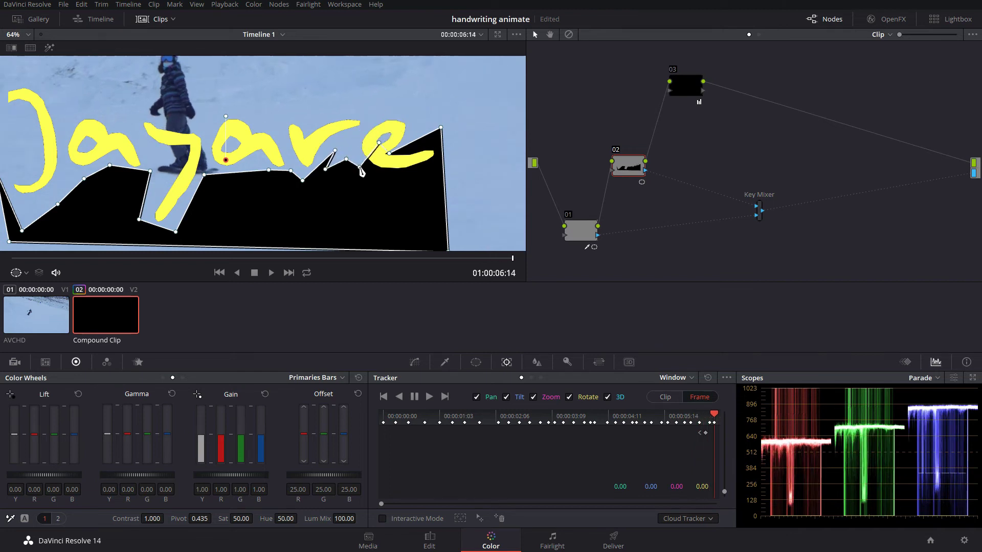
Review the final keyframes near 00:00:06:18 and lengthen the title clip.
key("Left")
key("Left")
key("Left")
key("Left")
key("Left")
left_click_drag(400, 504, 448, 504)
key("Right")
key("Right")
key("Right")
key("Right")
key("Right")
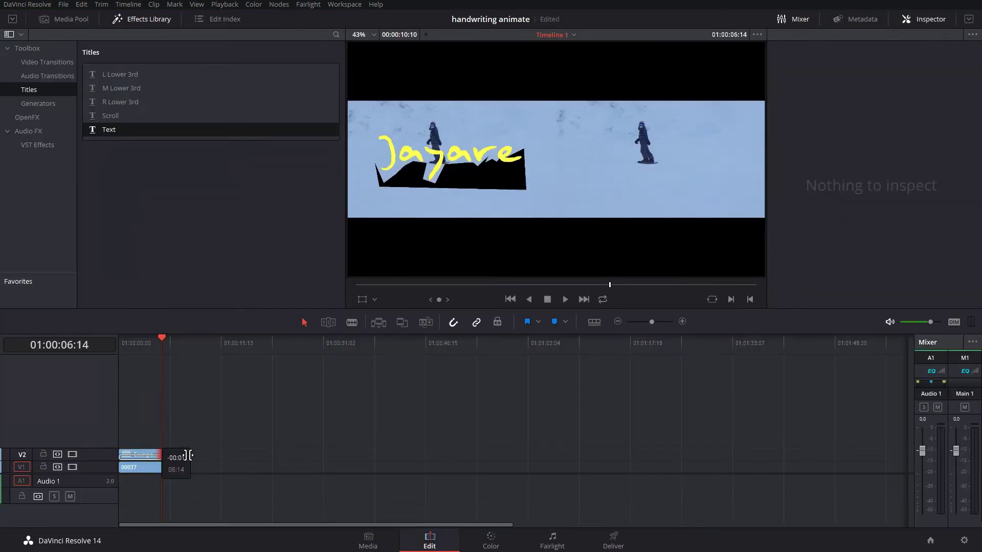
right_click(121, 467)
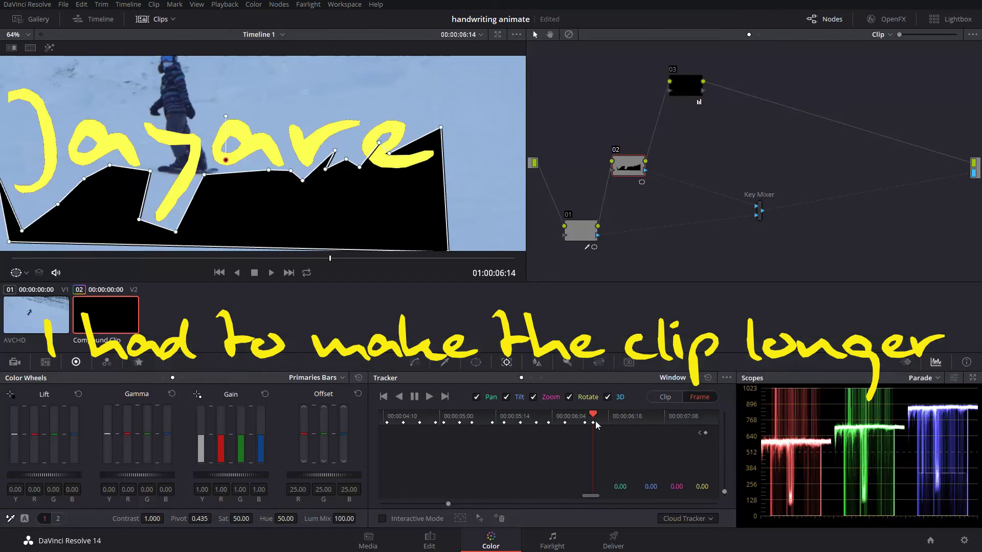
key("Right")
key("Right")
key("Right")
key("Right")
key("Right")
key("Right")
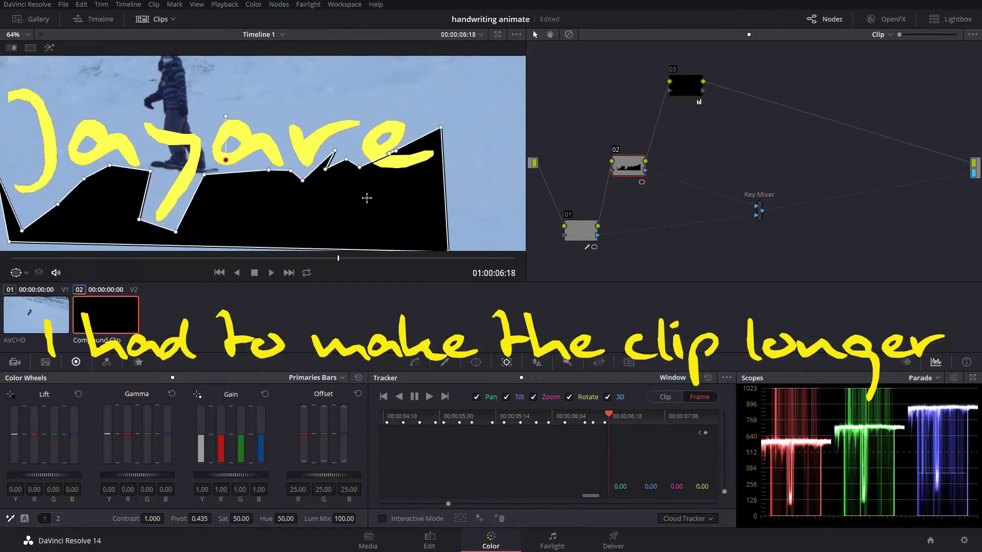
key("Right")
key("Right")
key("Right")
scroll(312, 243, "down", 2)
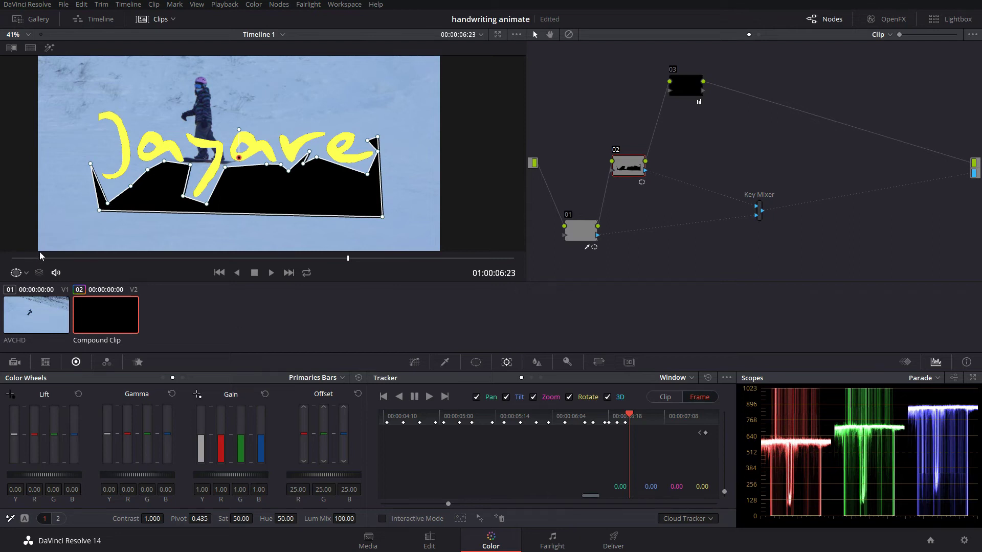
left_click_drag(39, 254, 1, 262)
key("space")
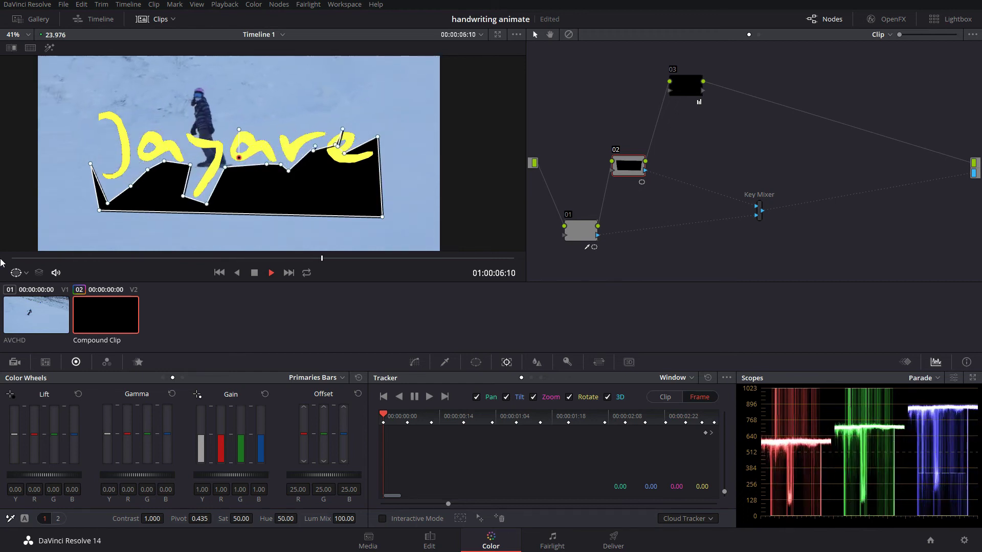
key("space")
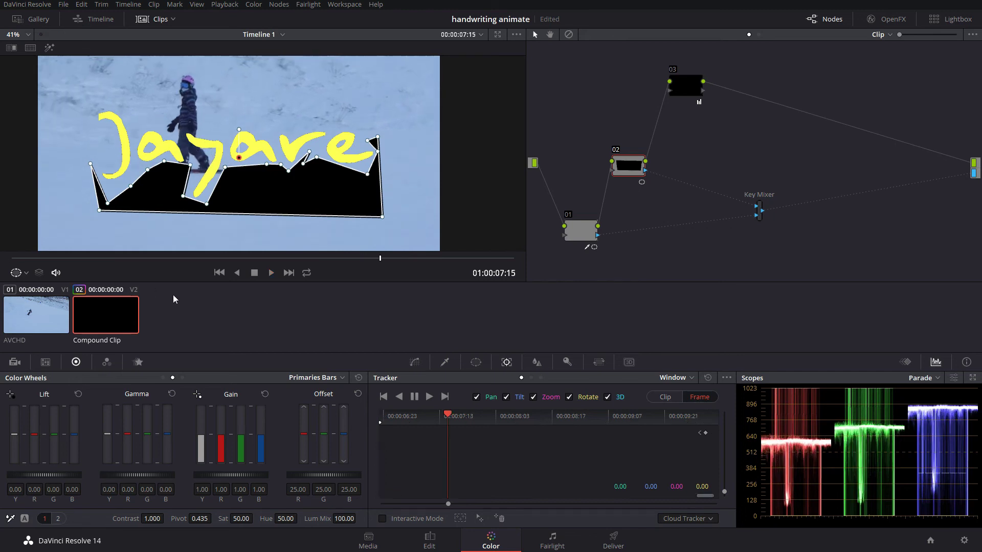
Open the Key Mixer's key settings with input 1 uninverted so only the handwriting shows.
left_click(759, 212)
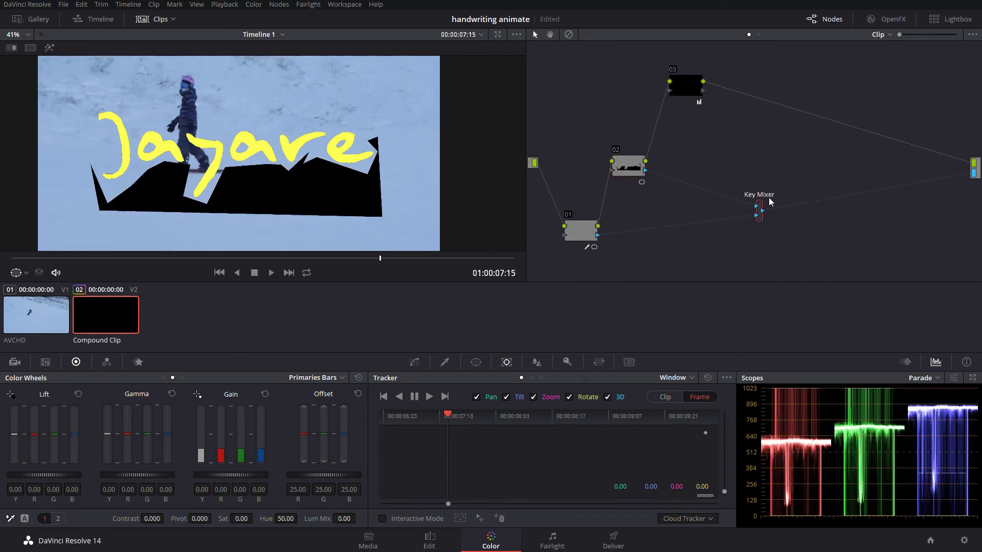
left_click(567, 362)
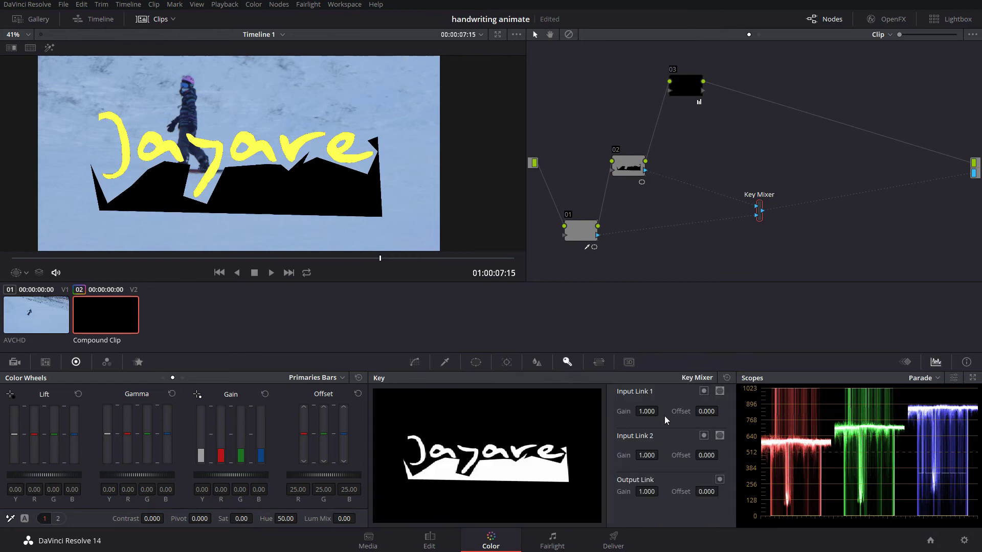
left_click(720, 391)
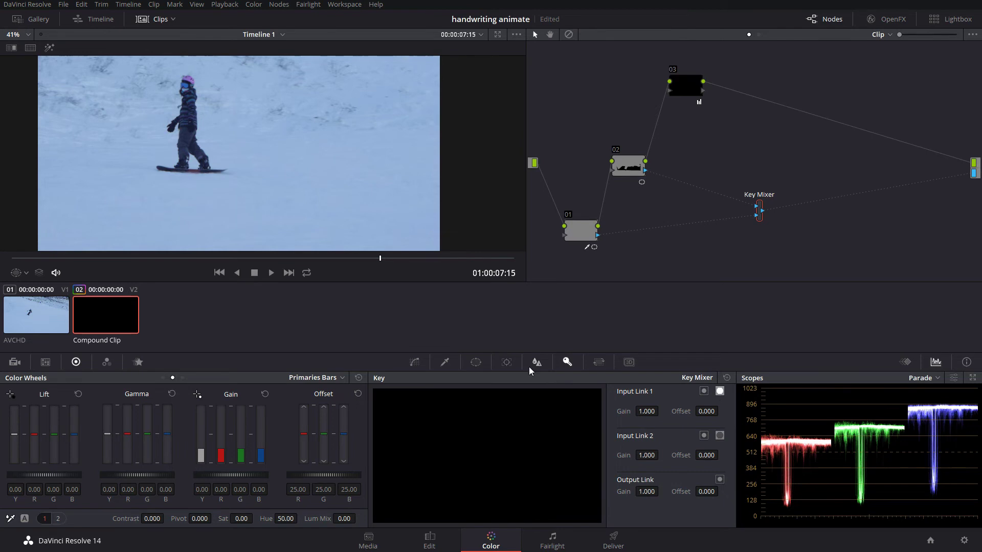
left_click(720, 392)
left_click(718, 392)
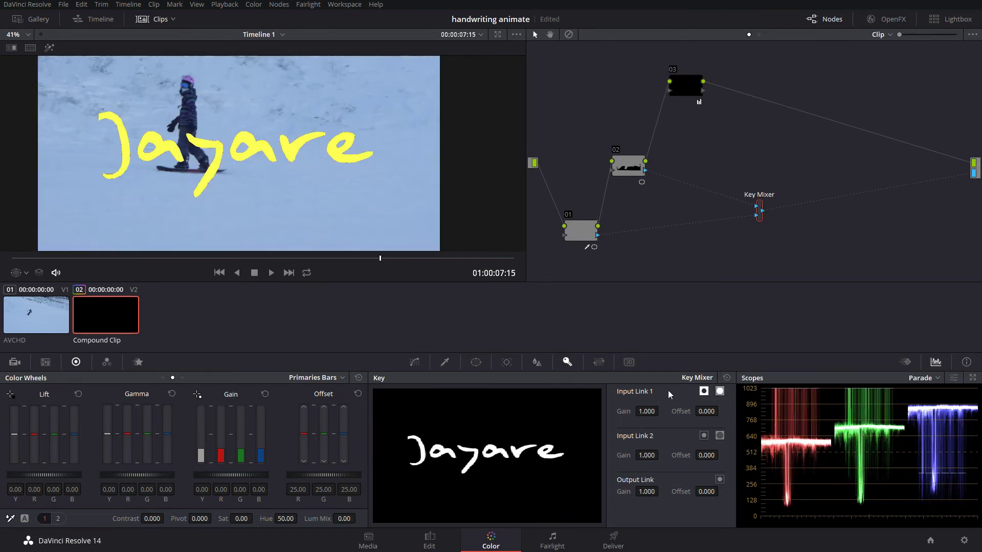
left_click_drag(88, 258, 2, 257)
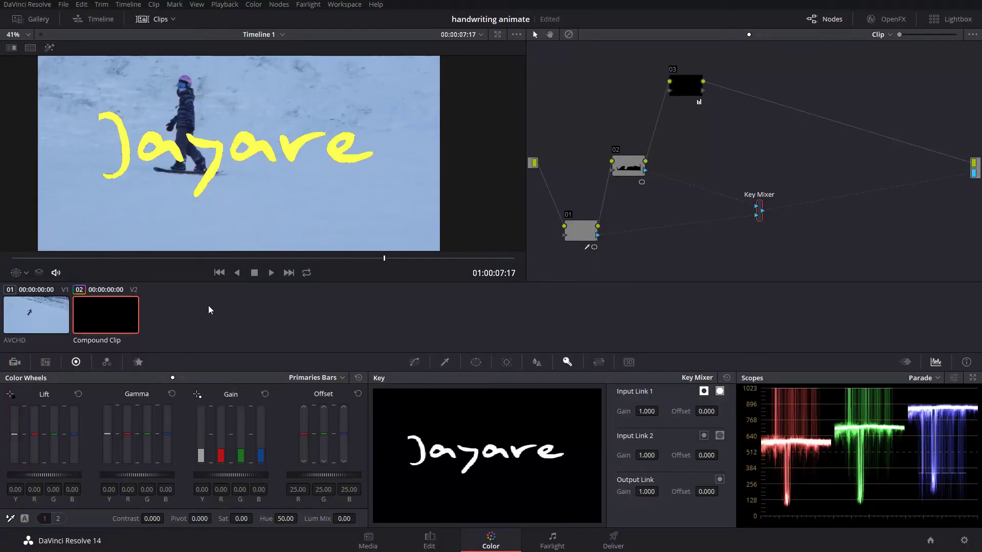
left_click(506, 362)
Select node 02, zoom out its keyframe graph and step through the polygon window's keyframes.
left_click(631, 174)
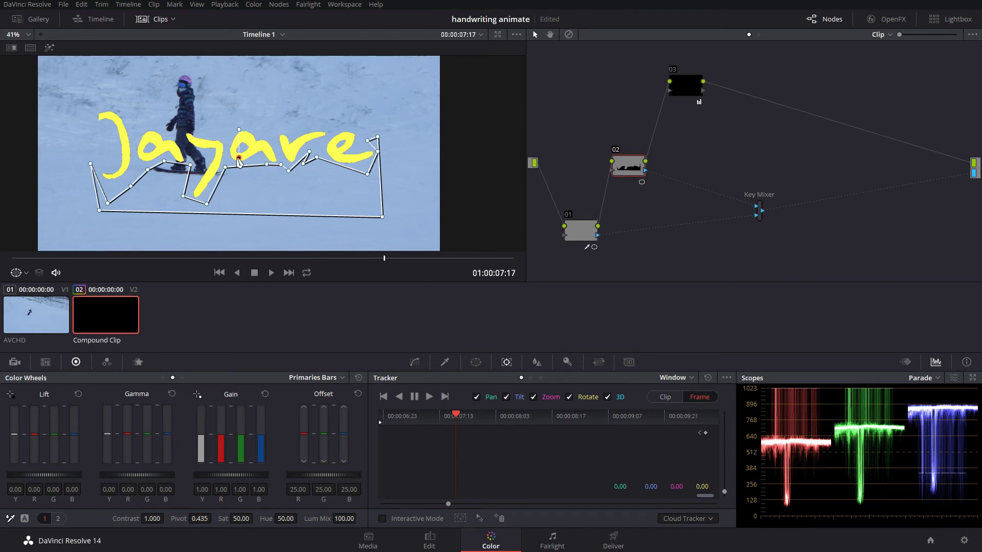
left_click_drag(447, 503, 403, 509)
left_click_drag(657, 416, 592, 416)
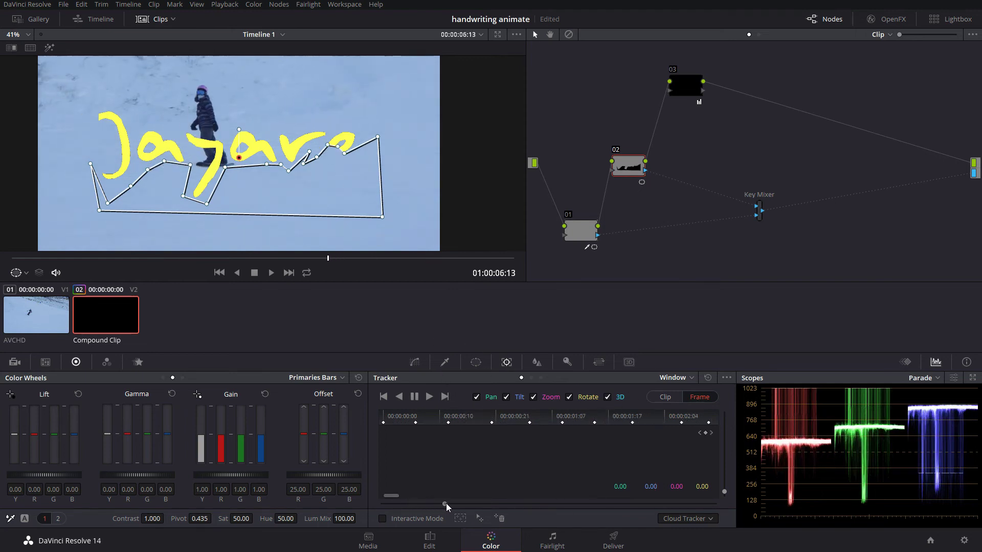
left_click(711, 433)
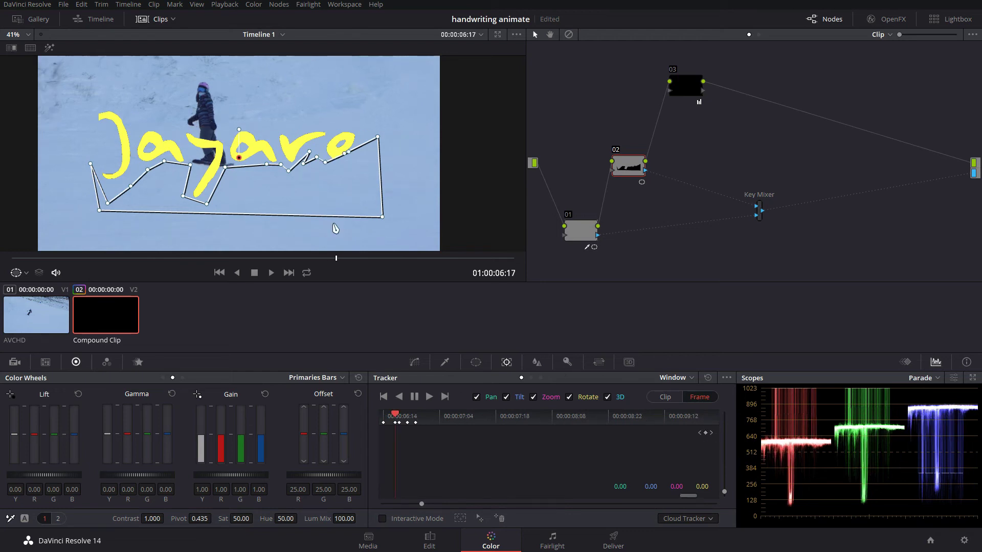
mouse_move(336, 258)
left_mouse_down()
mouse_move(322, 260)
mouse_move(343, 269)
mouse_move(323, 252)
left_mouse_up()
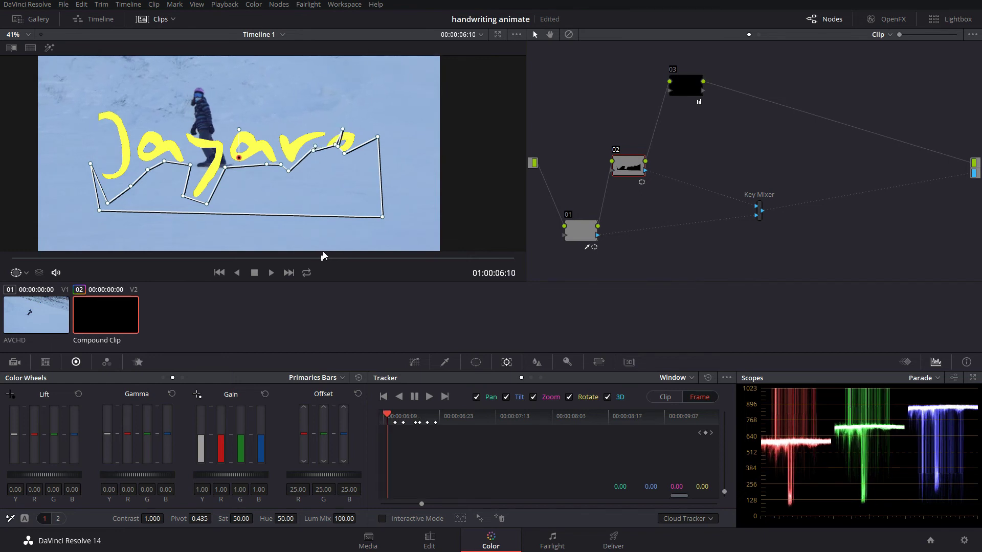
At frame 06:09, pull the polygon point over the r stroke to uncover it.
scroll(342, 128, "up", 5)
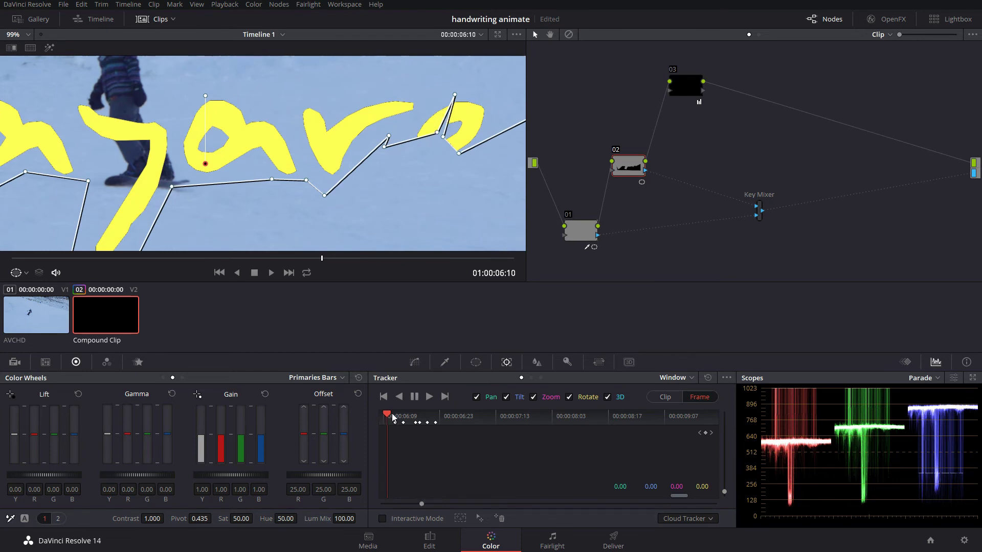
left_click_drag(393, 417, 398, 416)
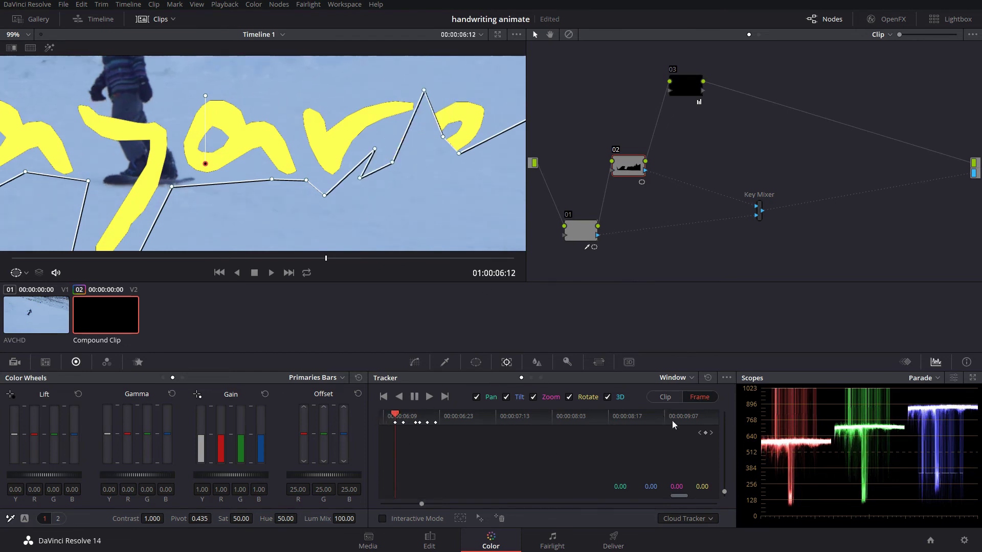
left_click(711, 434)
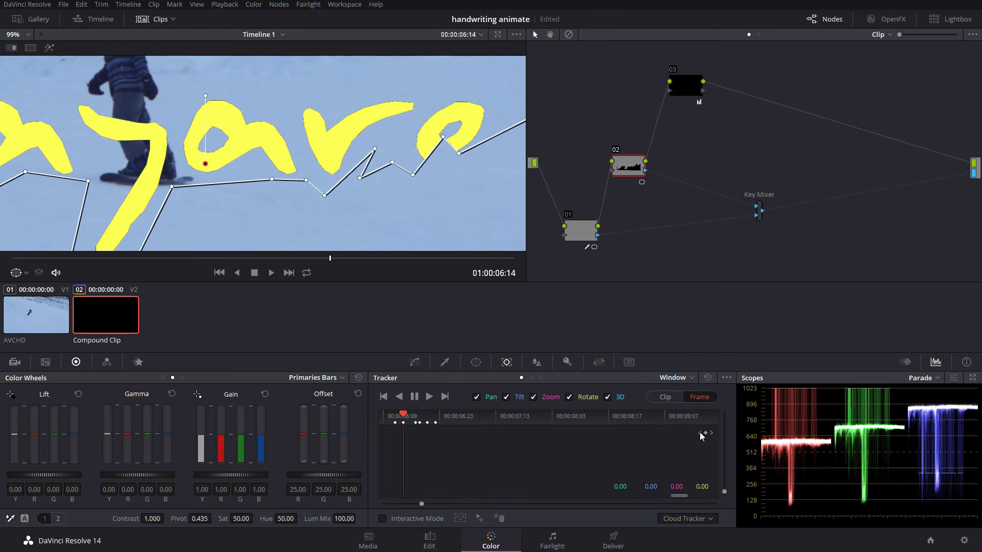
left_click(700, 433)
left_click(700, 433)
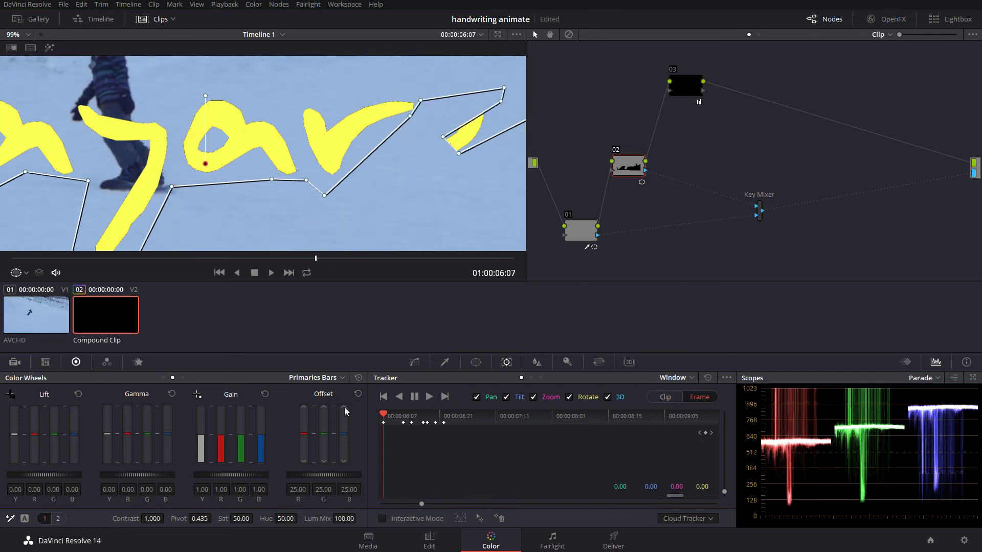
left_click_drag(389, 414, 394, 414)
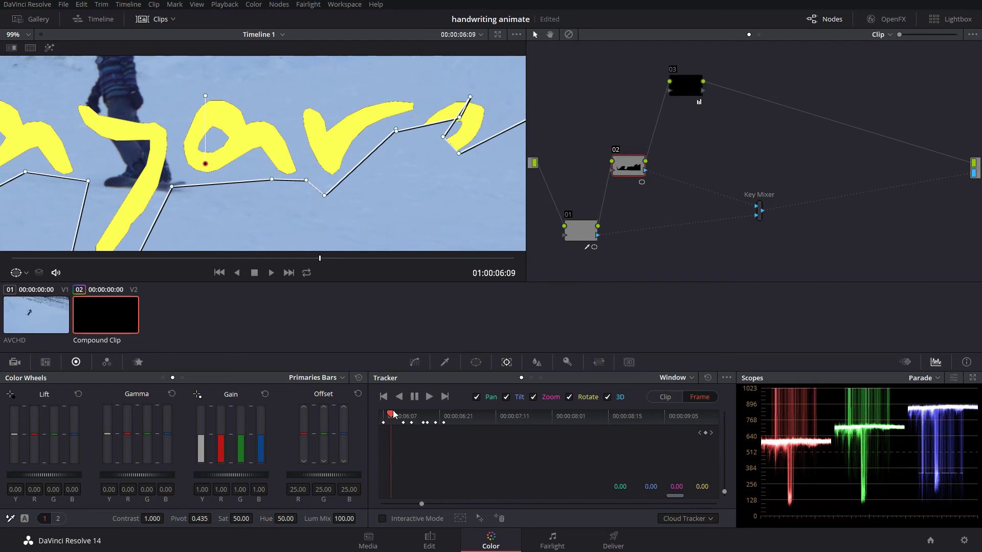
left_click_drag(460, 124, 442, 97)
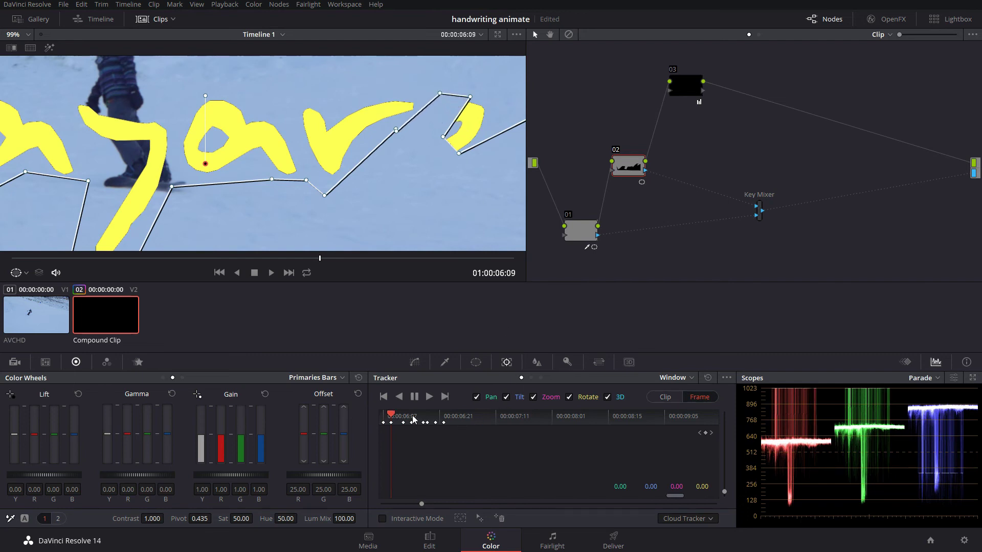
Play the handwriting reveal full screen from an early frame, then exit the preview.
mouse_move(393, 416)
left_mouse_down()
mouse_move(435, 418)
mouse_move(383, 416)
left_mouse_up()
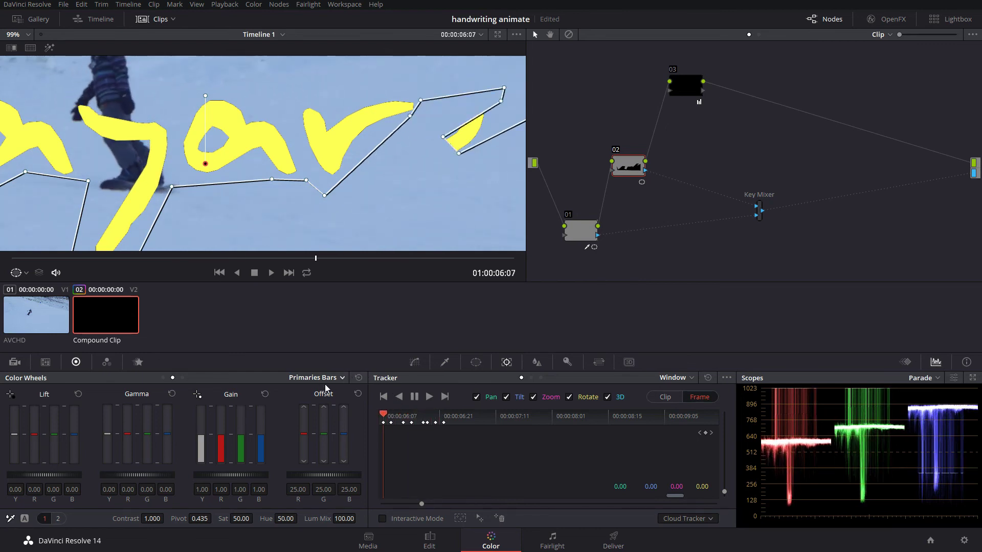
key("space")
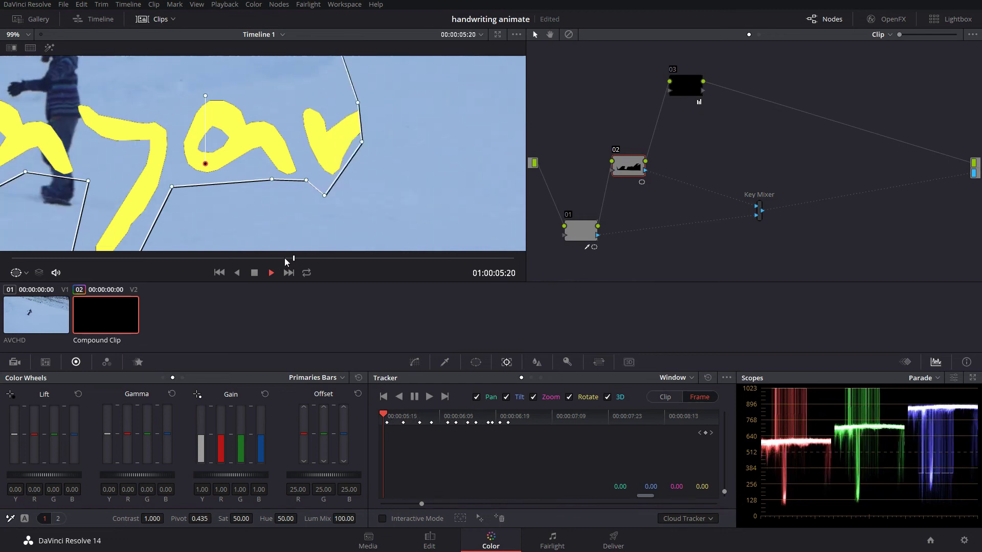
key("space")
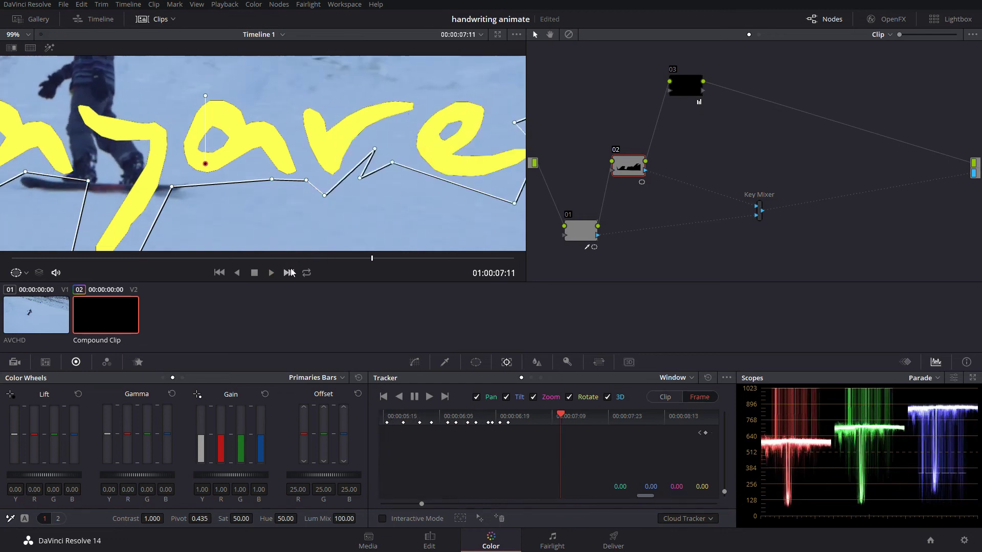
left_click_drag(137, 258, 113, 258)
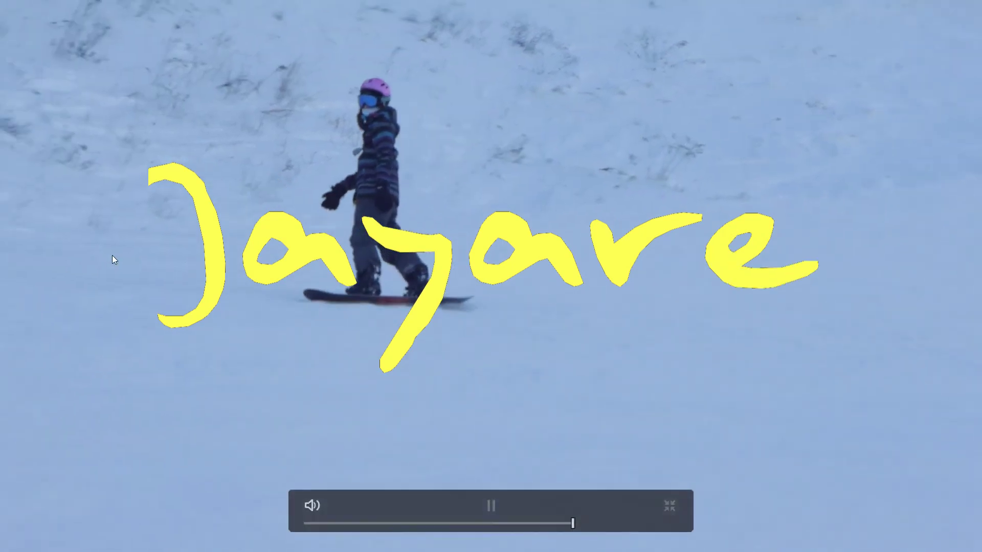
key("space")
left_click(671, 504)
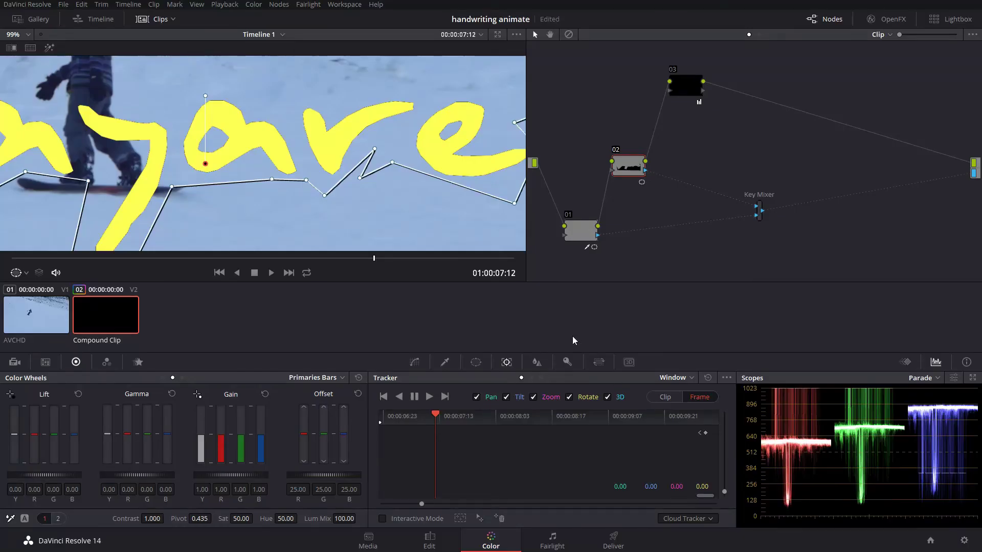
Select node 01 and inspect its rectangular window, Curves and Qualifier settings.
left_click_drag(438, 419, 430, 420)
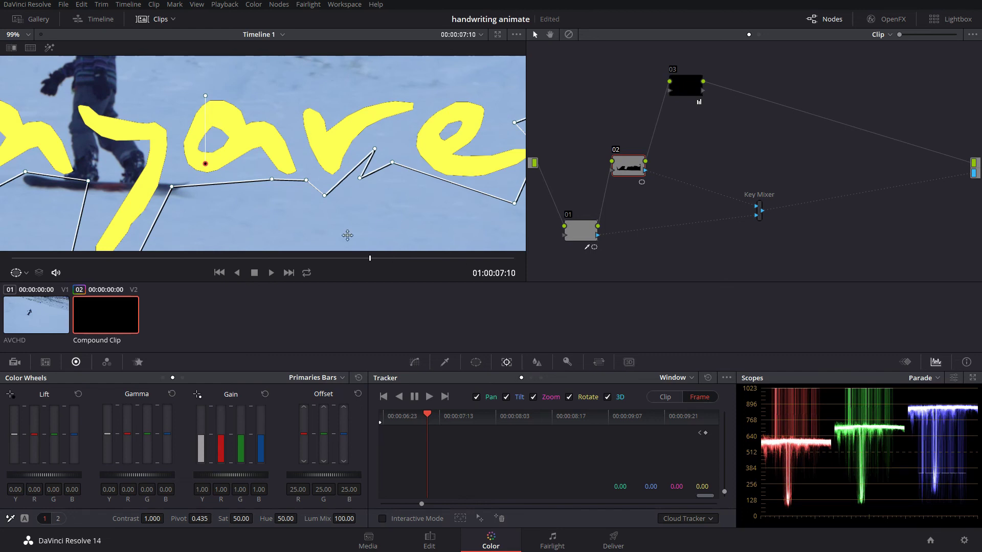
scroll(348, 235, "down", 2)
left_click(583, 237)
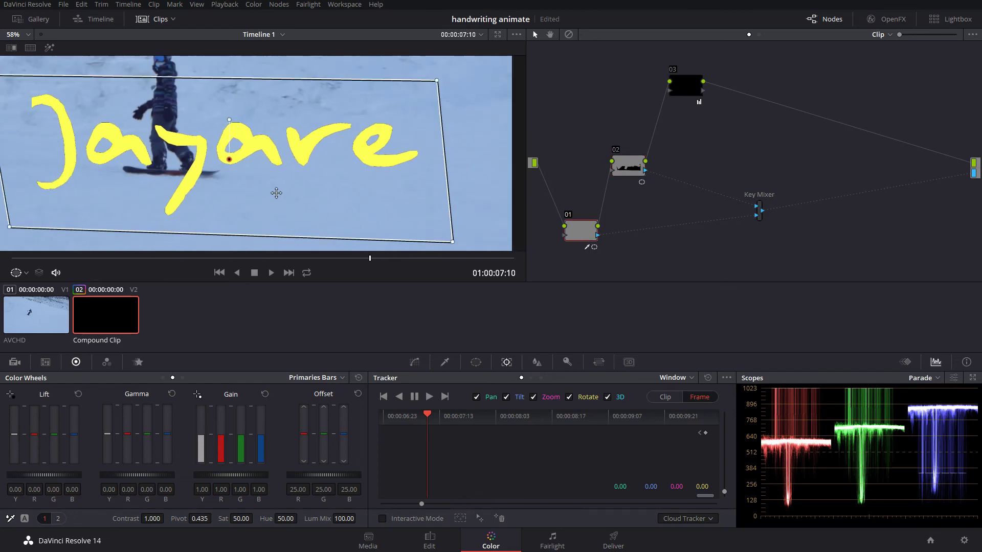
scroll(276, 193, "up", 5)
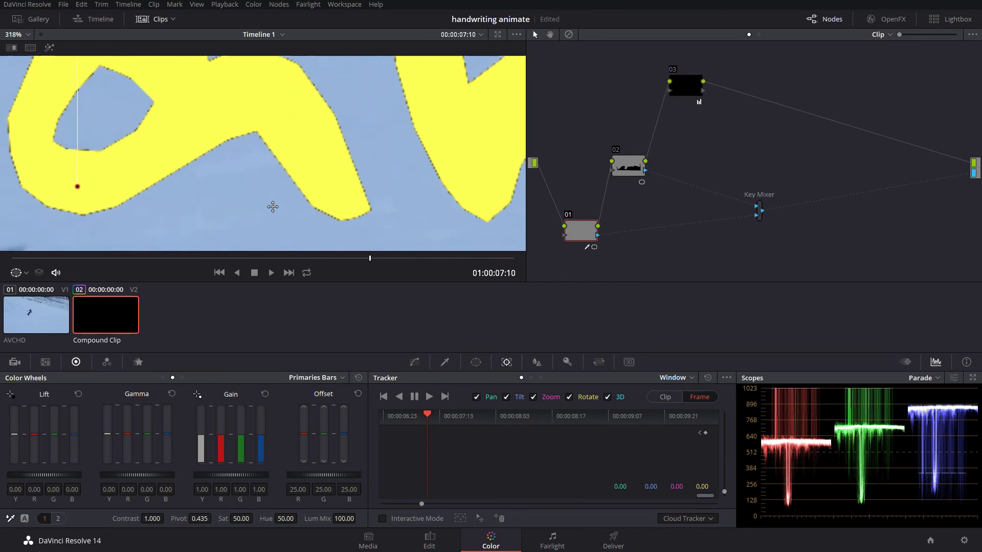
scroll(265, 158, "up", 1)
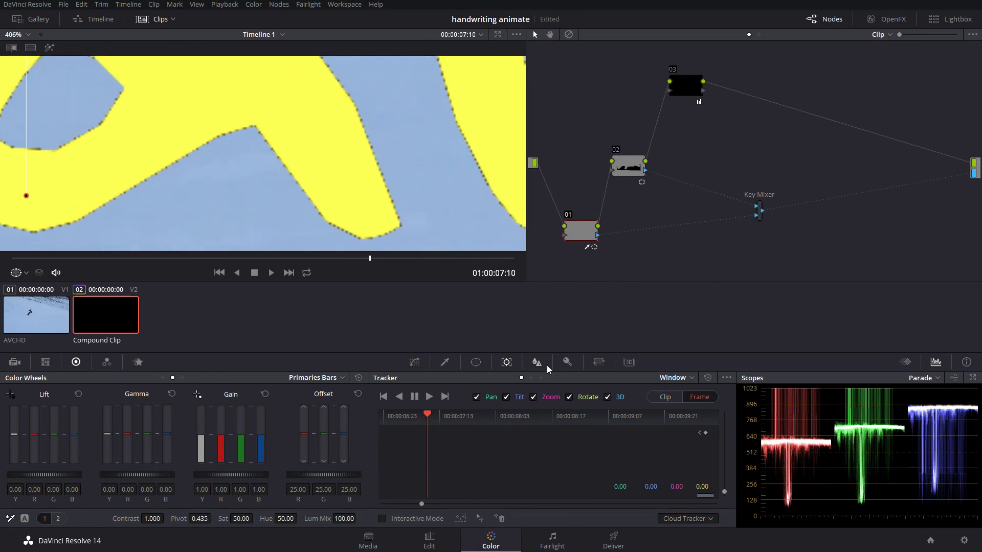
left_click(415, 363)
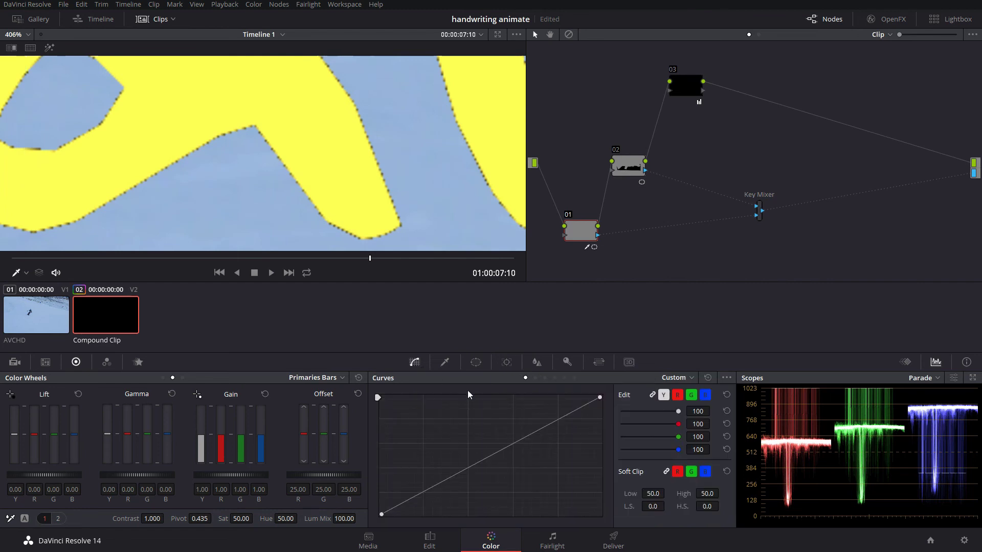
left_click(445, 362)
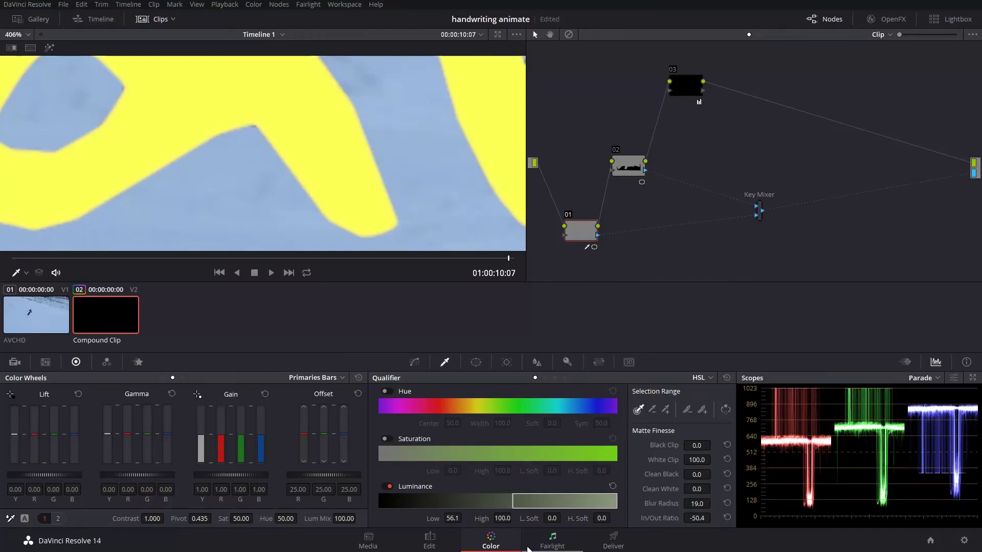
On the Edit page, bring up Change Clip Speed for Compound Clip 1.
left_click(430, 541)
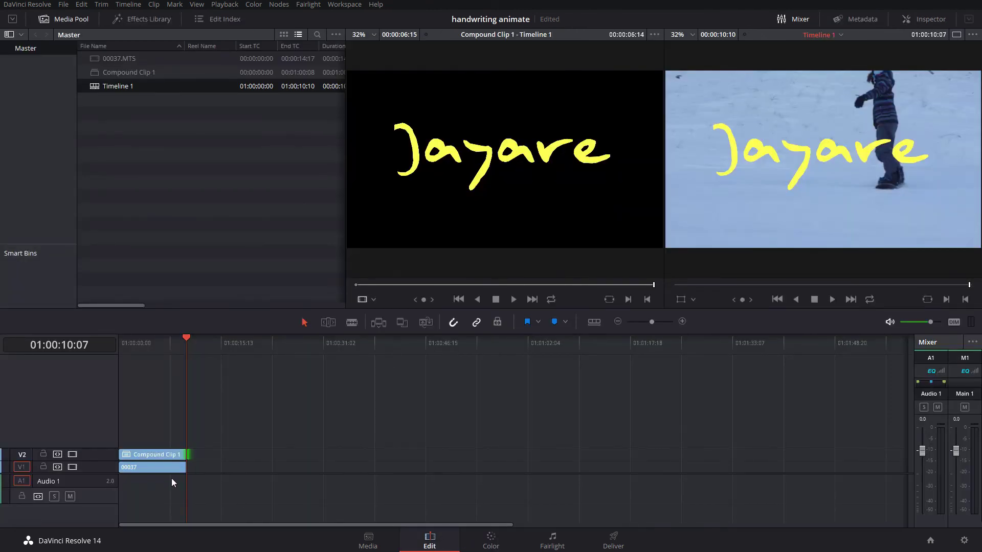
right_click(162, 455)
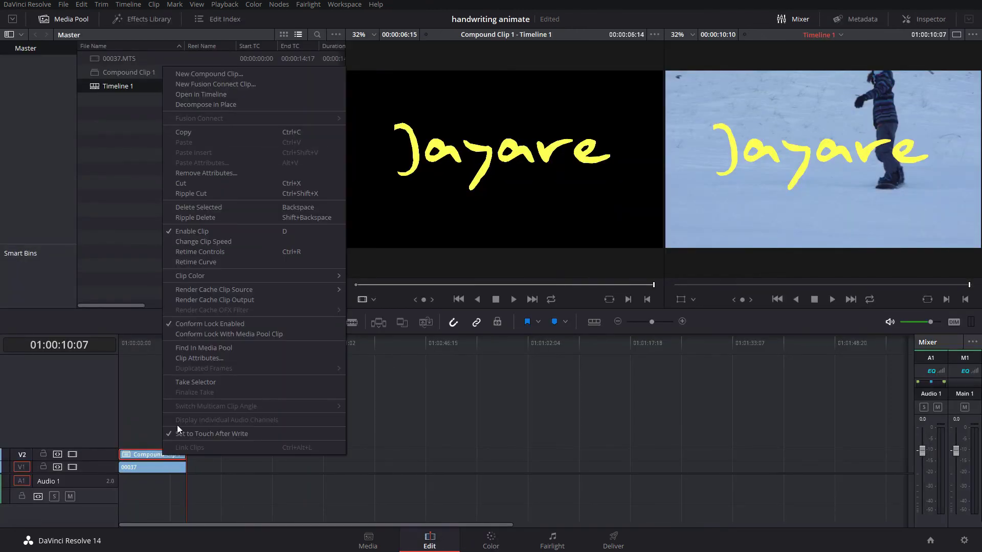
left_click(230, 241)
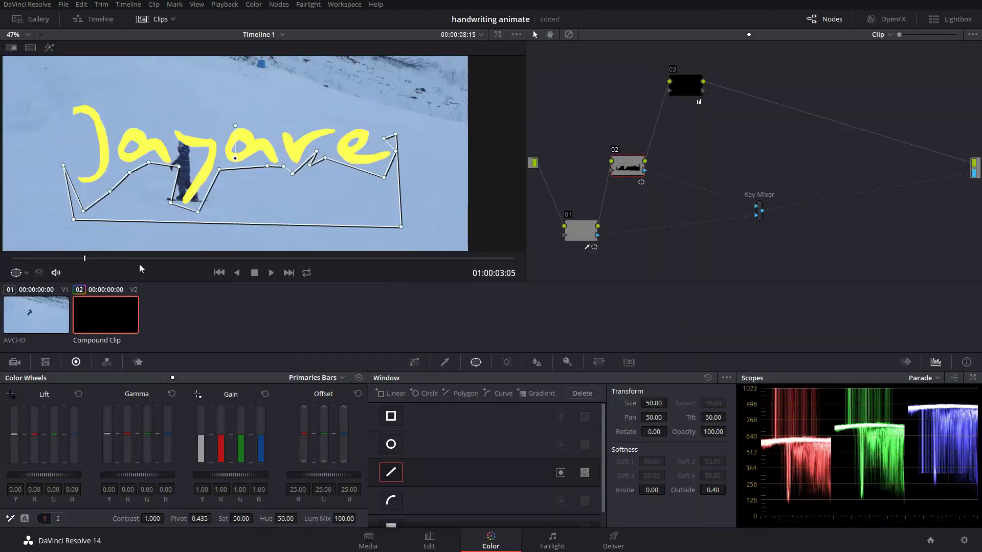
left_click_drag(70, 262, 2, 261)
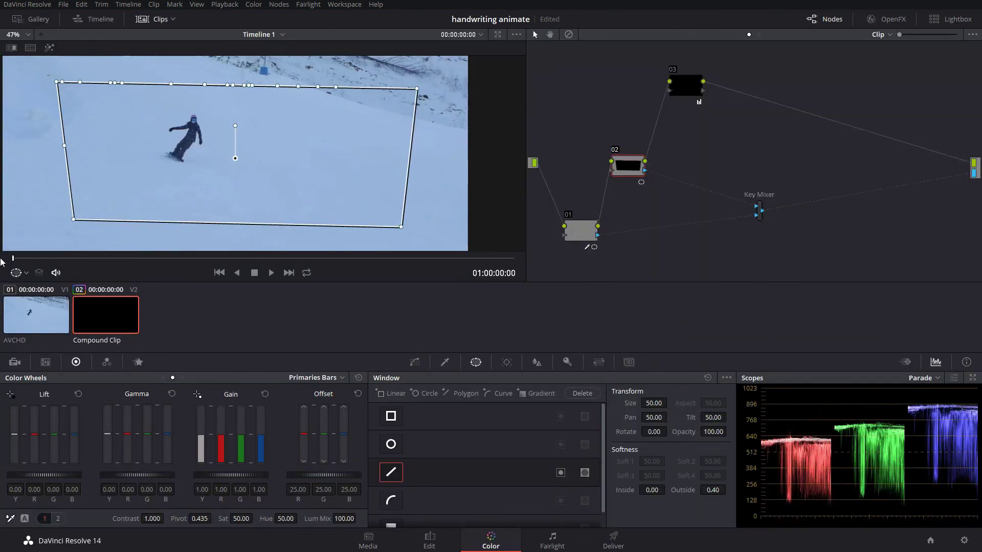